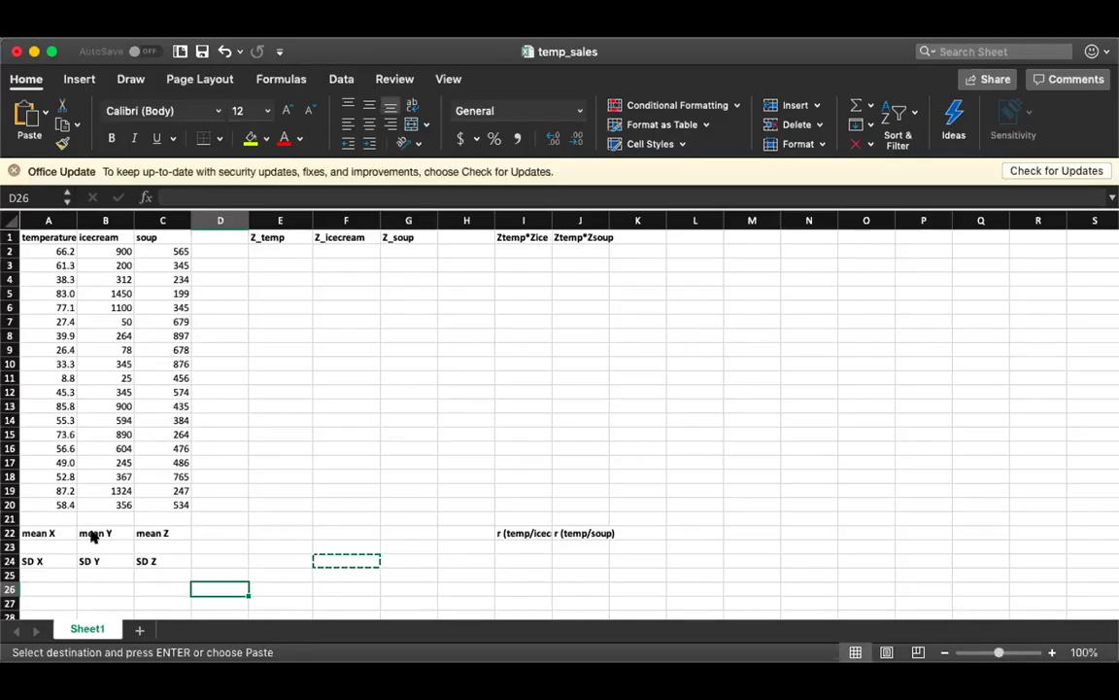
Calculate the mean temperature in cell A23 with the formula =AVERAGE(A2:A20).
click(44, 547)
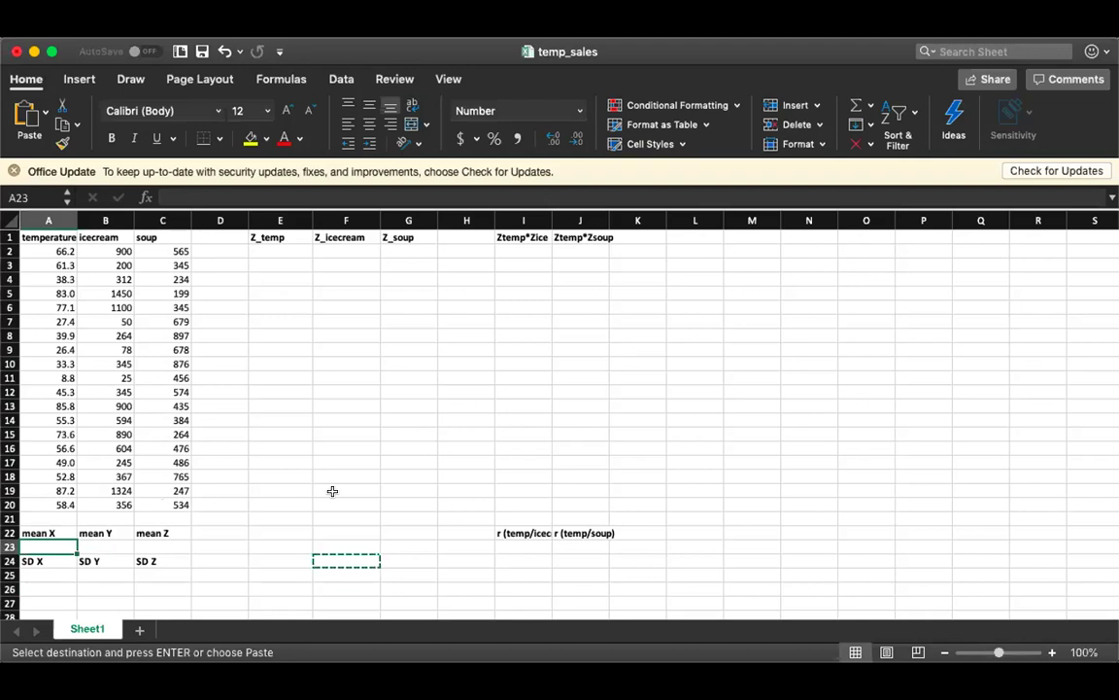
text(=)
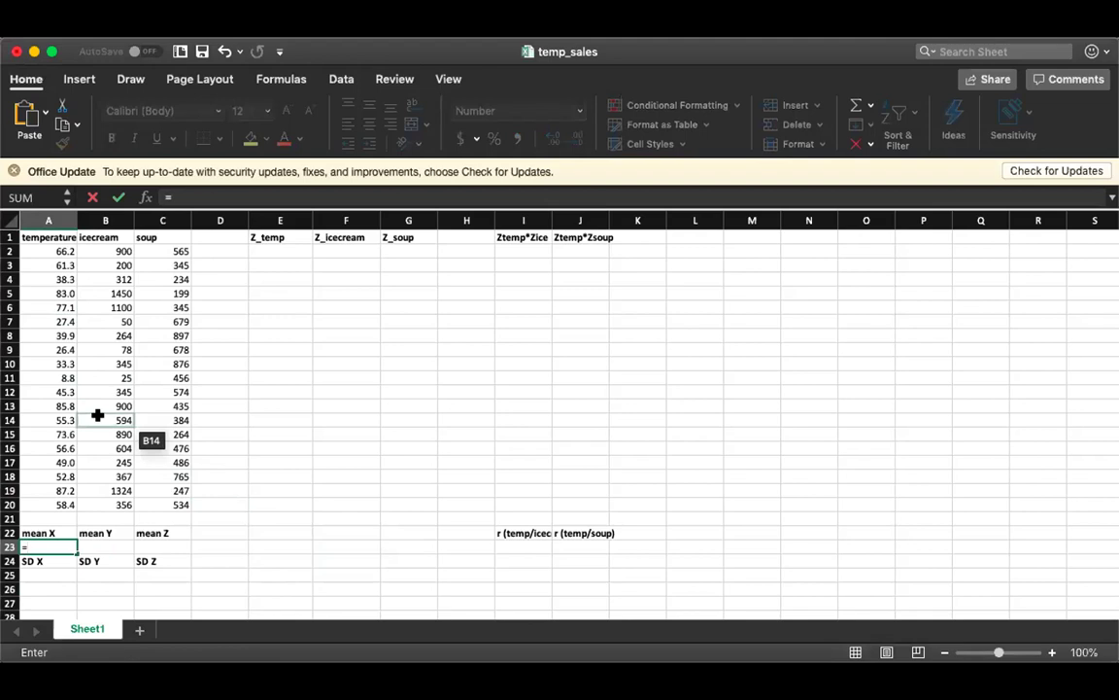
text(average(a2:a20))
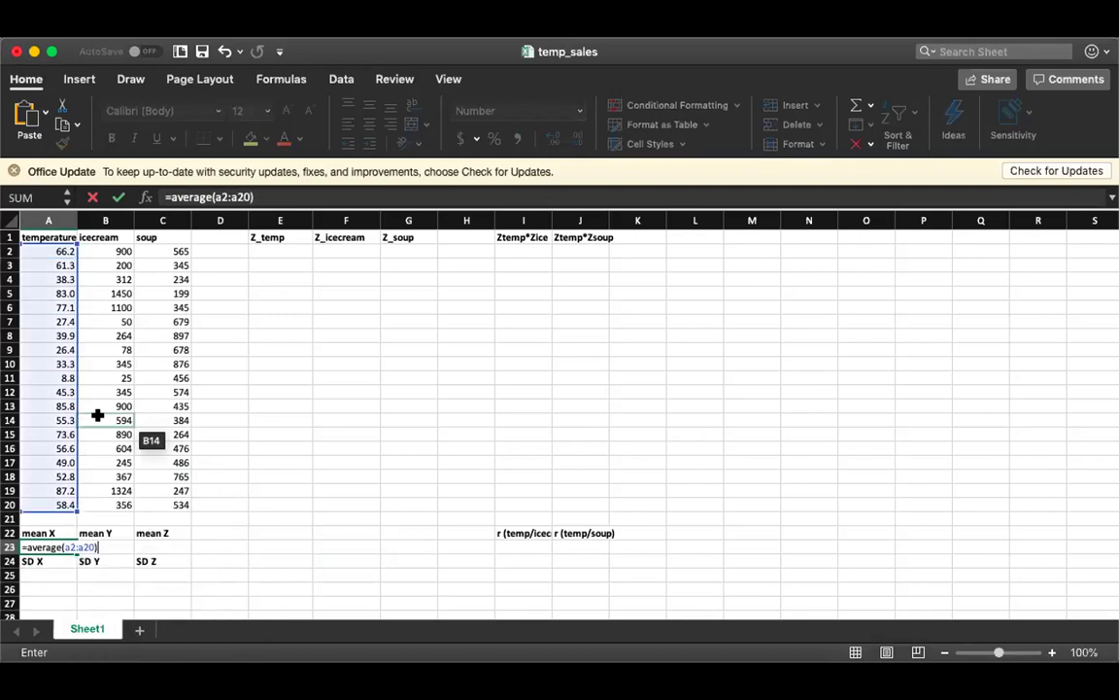
key(Return)
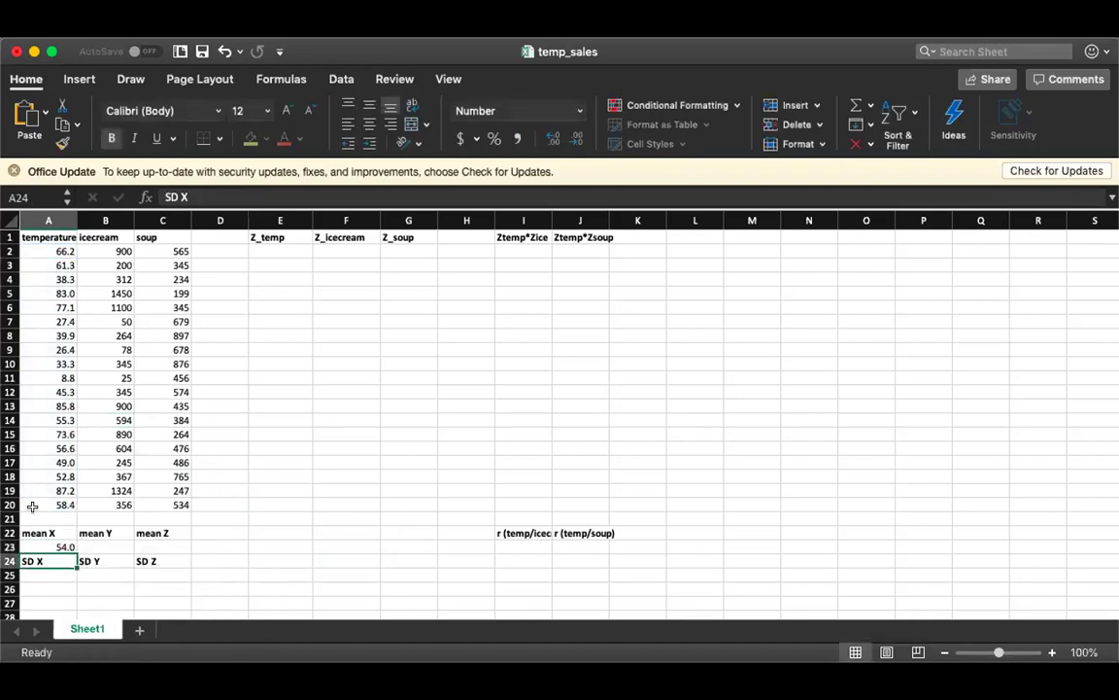
Fill the mean formula from A23 across to C23 for ice cream and soup, and check the copied cell references.
click(68, 547)
drag(73, 549, 159, 547)
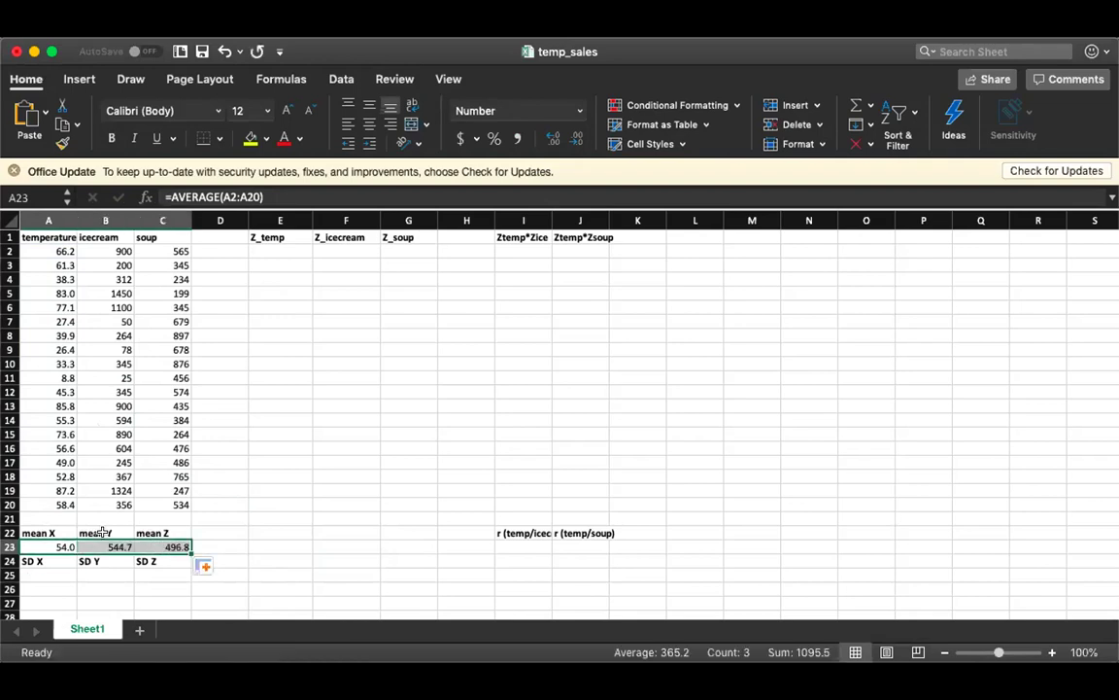
click(97, 547)
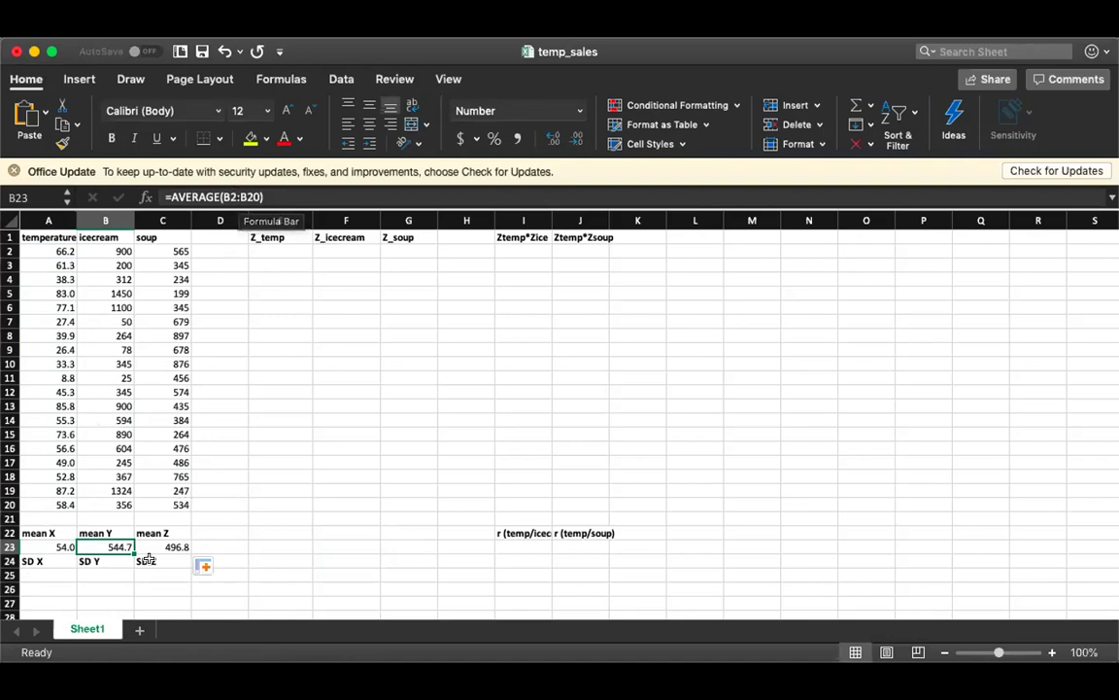
key(Right)
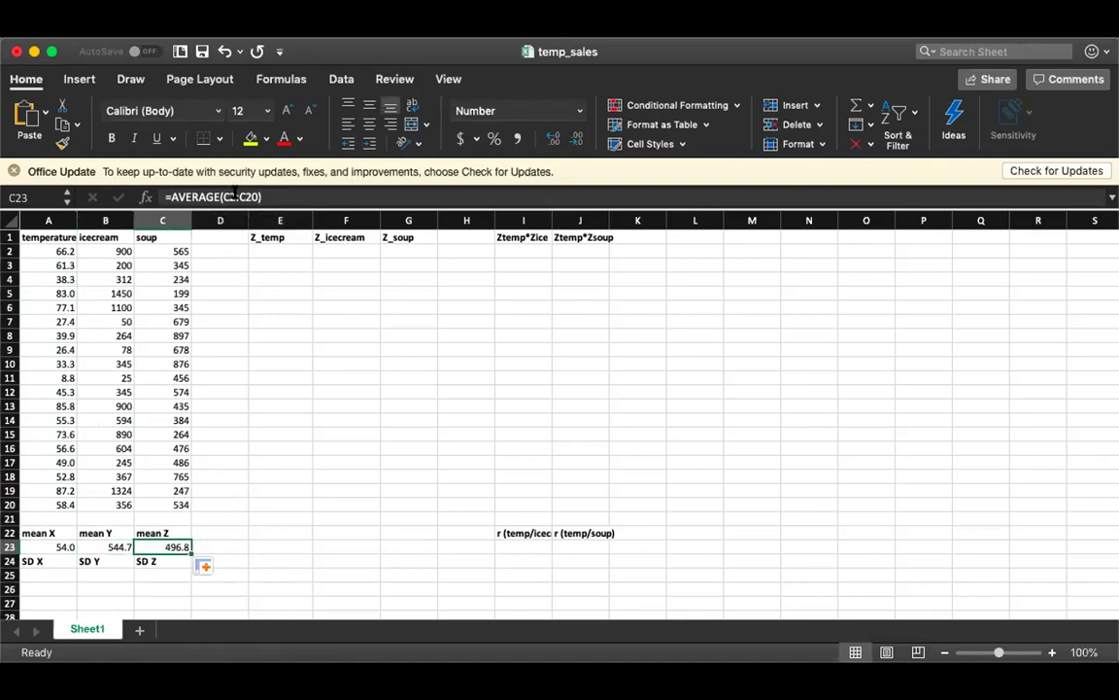
Calculate the population standard deviation of temperature in cell A25 with =STDEV.P(A2:A20).
click(55, 572)
text(=)
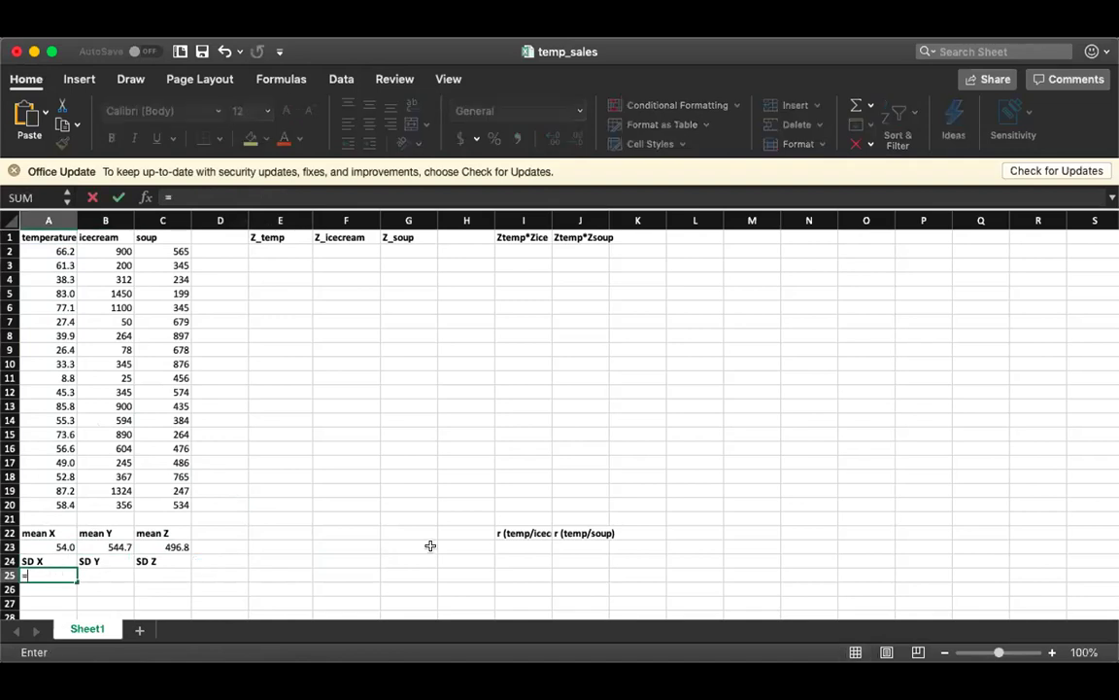
text(stde)
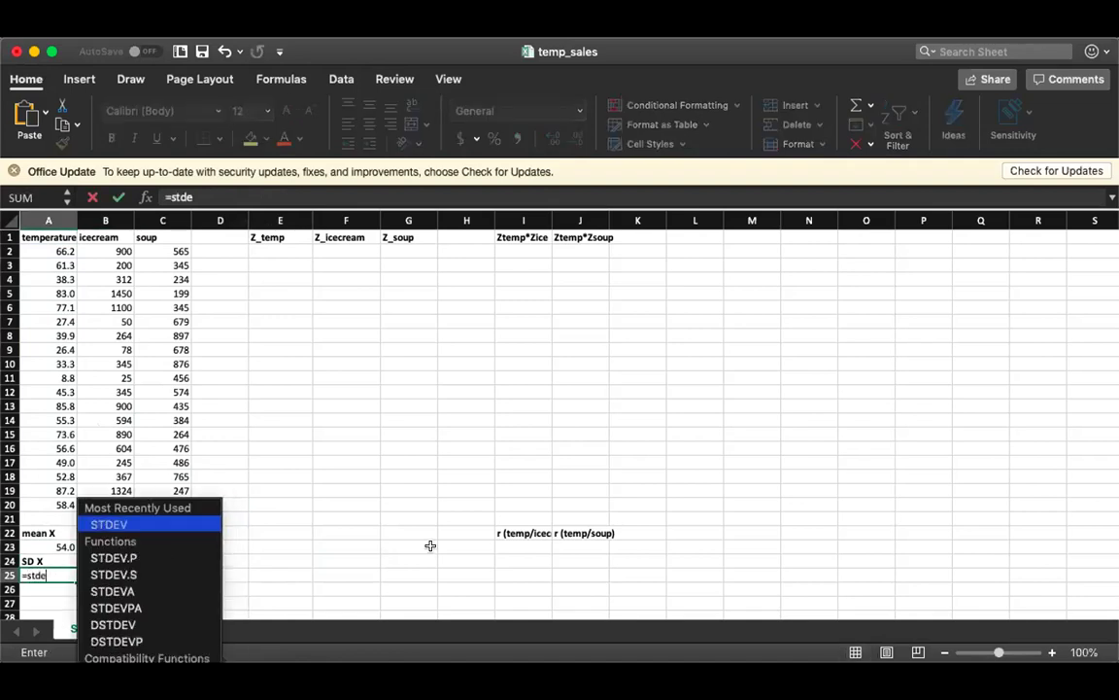
text(v.p()
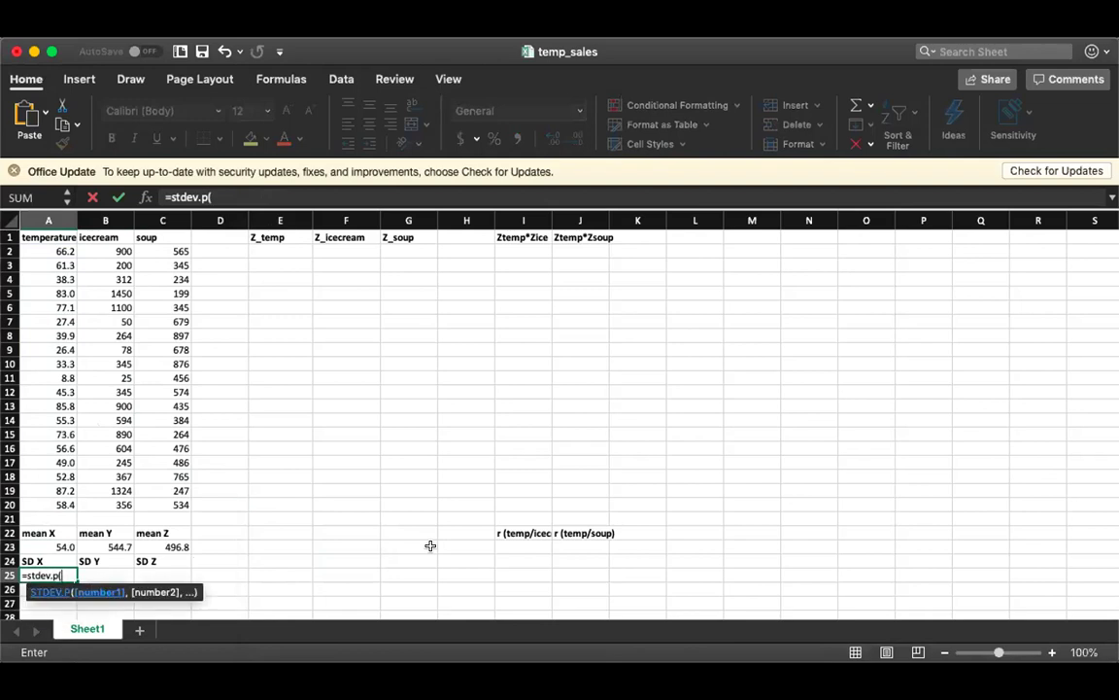
text(a2)
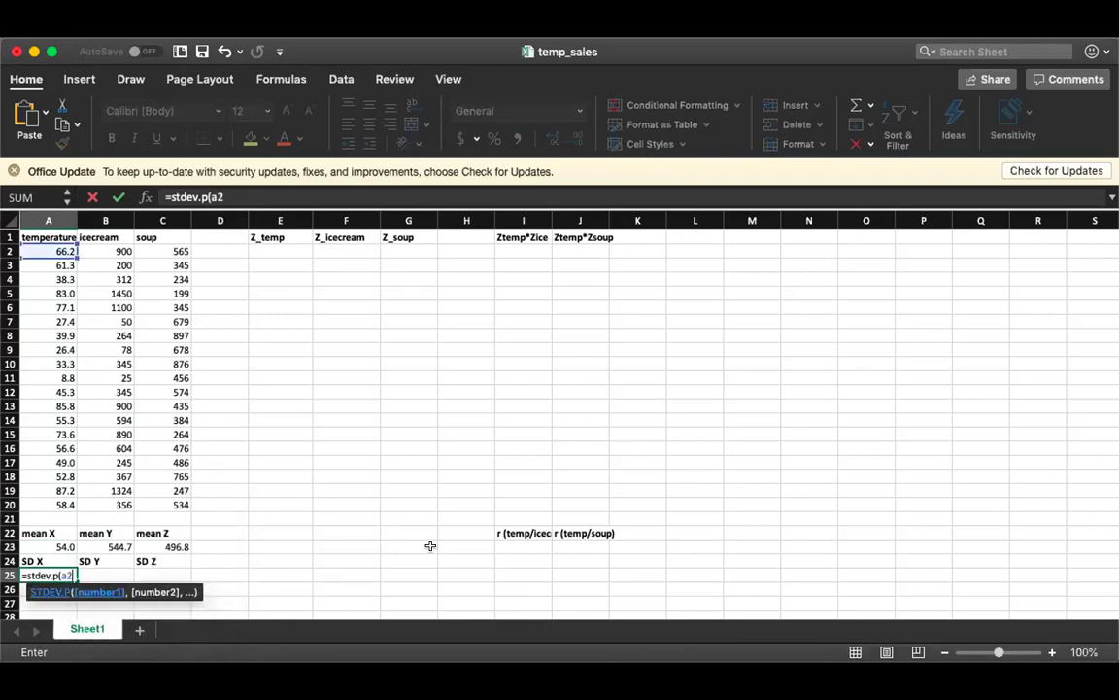
text(:a20))
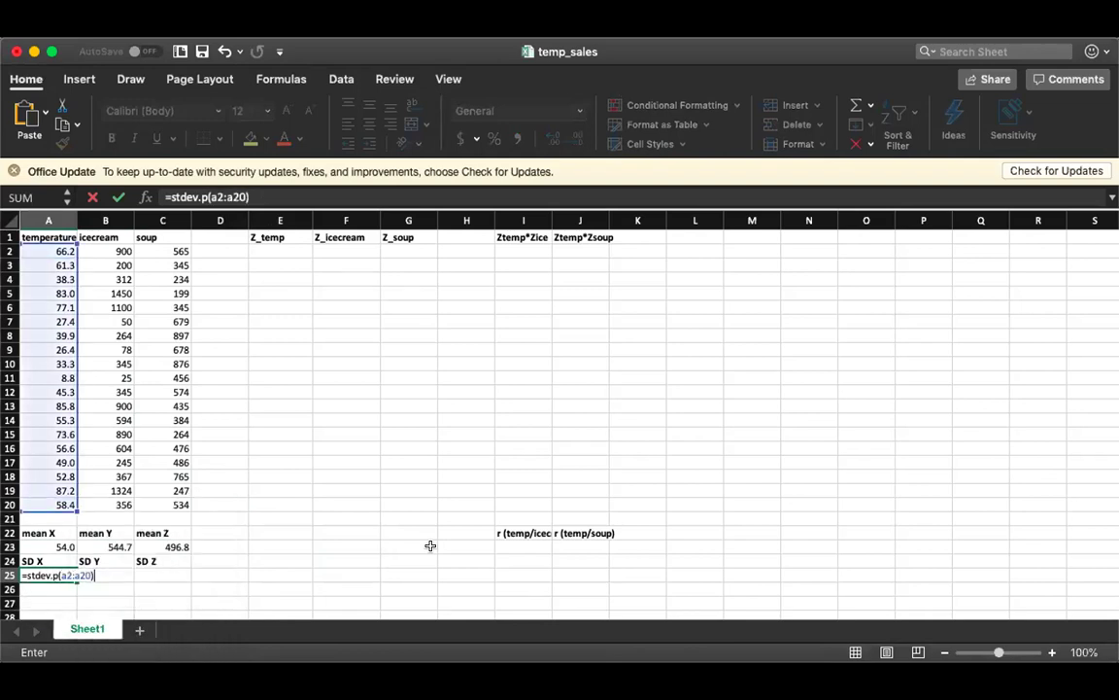
key(Return)
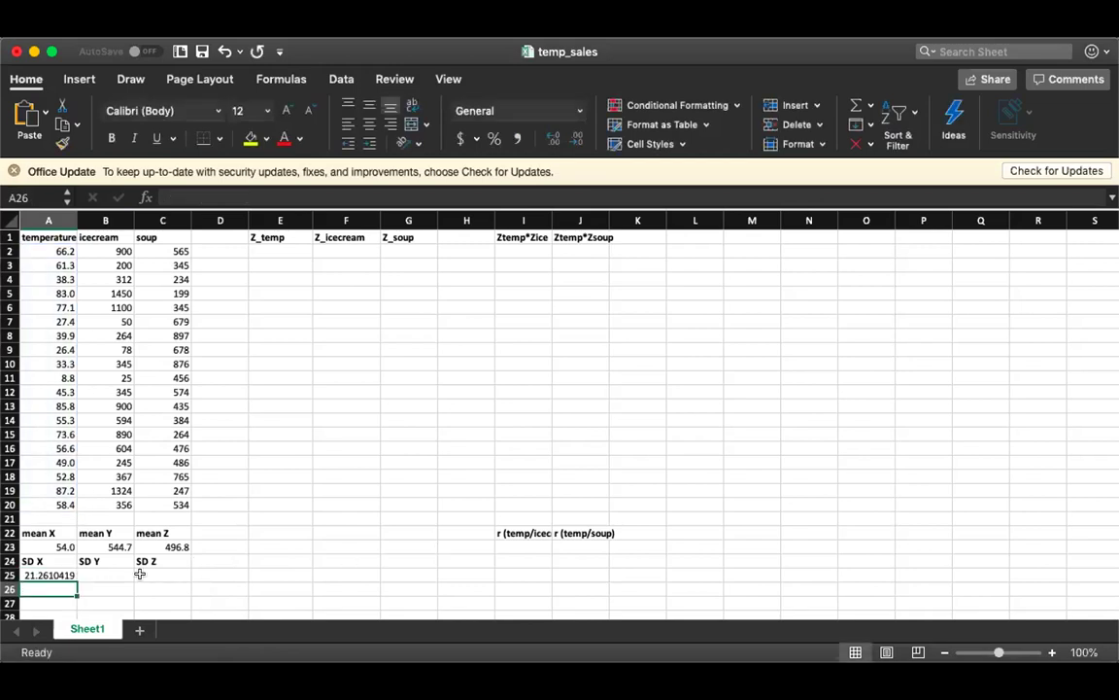
Fill the standard deviation formula from A25 across to C25 and check the copied ranges.
click(68, 575)
drag(77, 582, 161, 579)
click(116, 575)
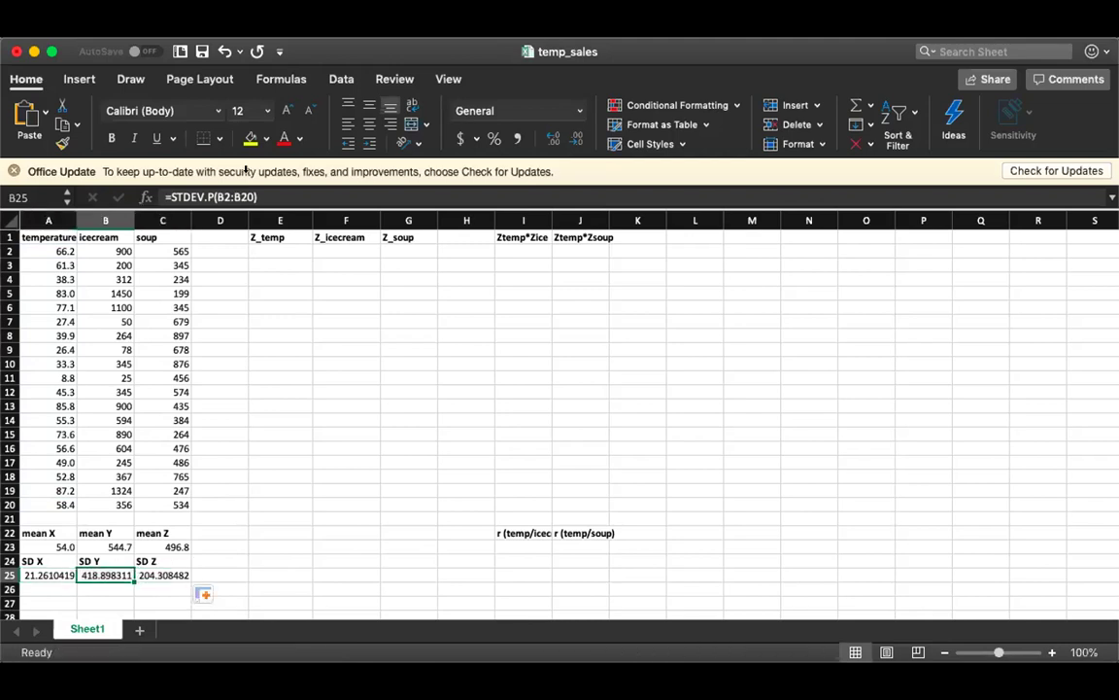
click(162, 573)
Calculate the first temperature z-score in cell E2 with the row-locked formula =(A2-A$23)/A$25.
click(280, 249)
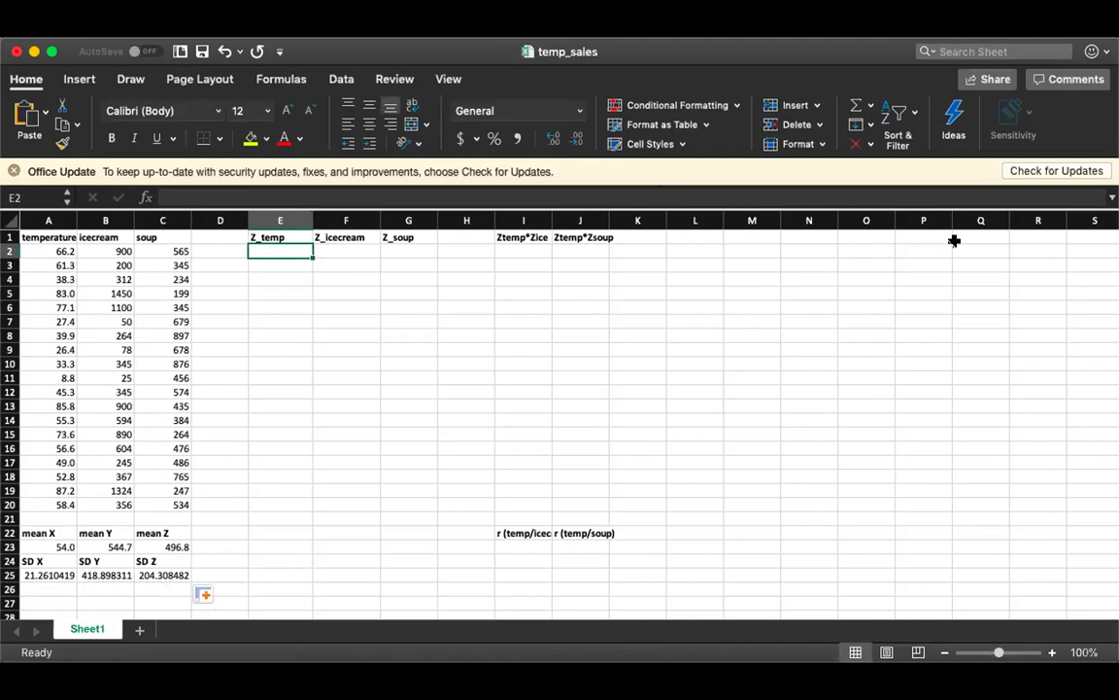
text(=)
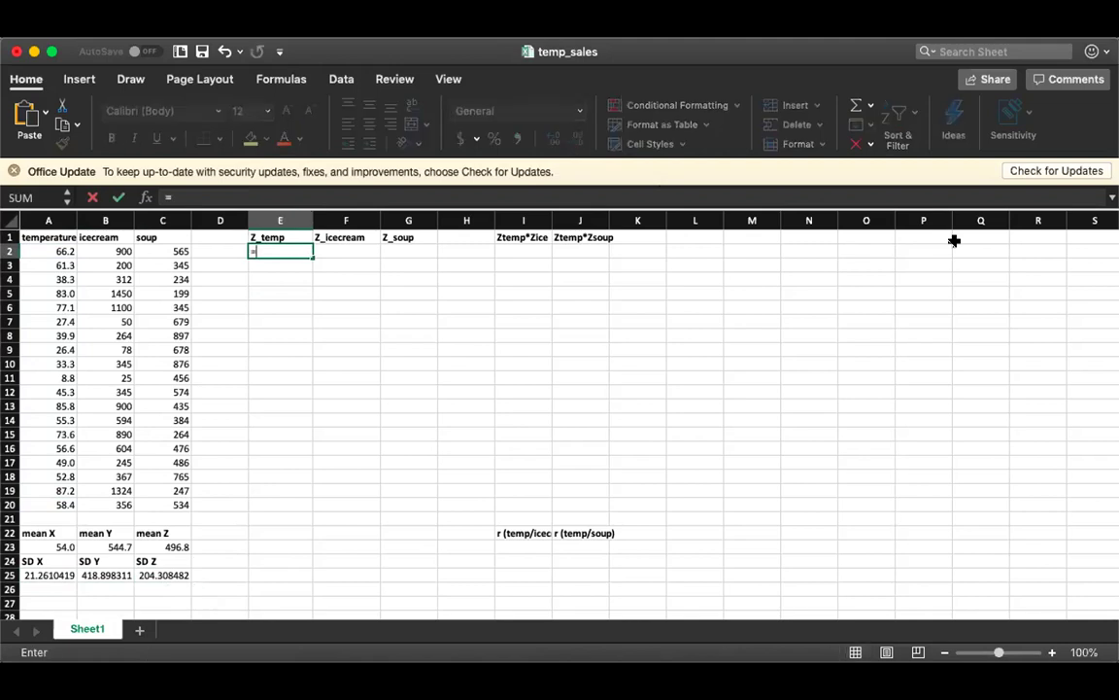
text((a)
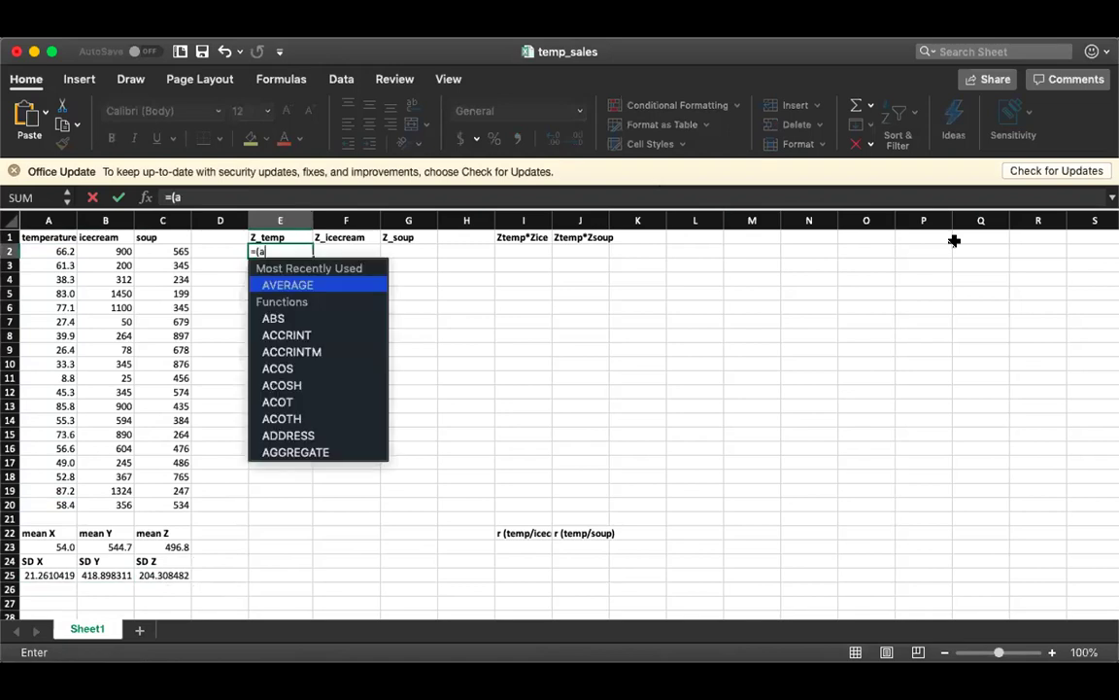
text(2-a)
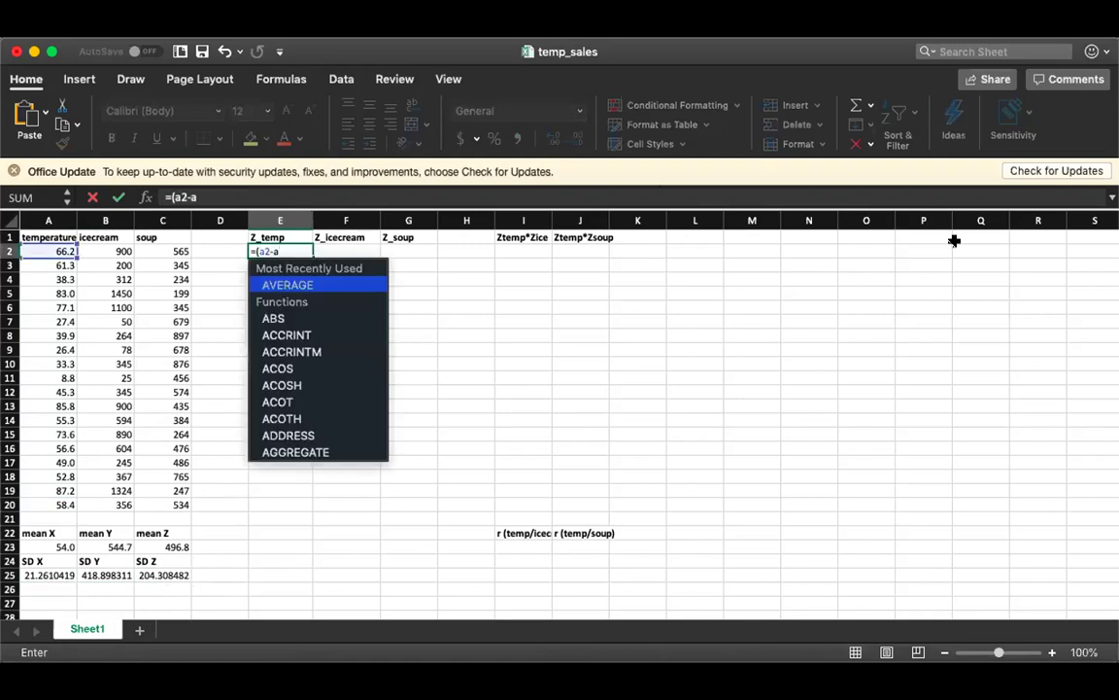
text($)
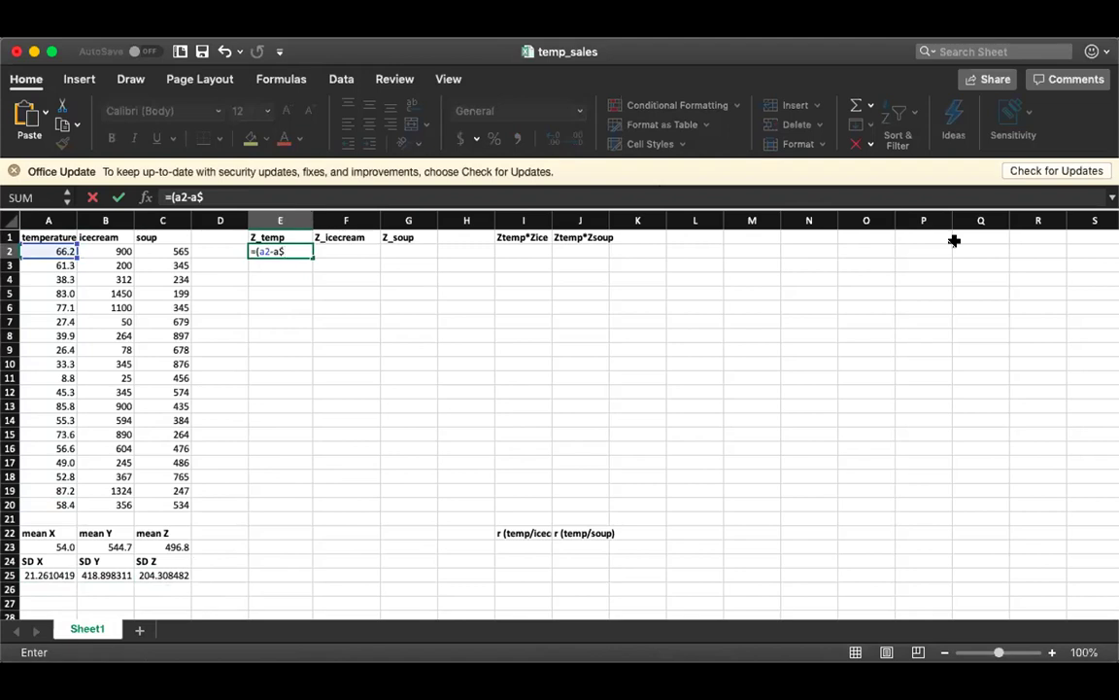
text(23))
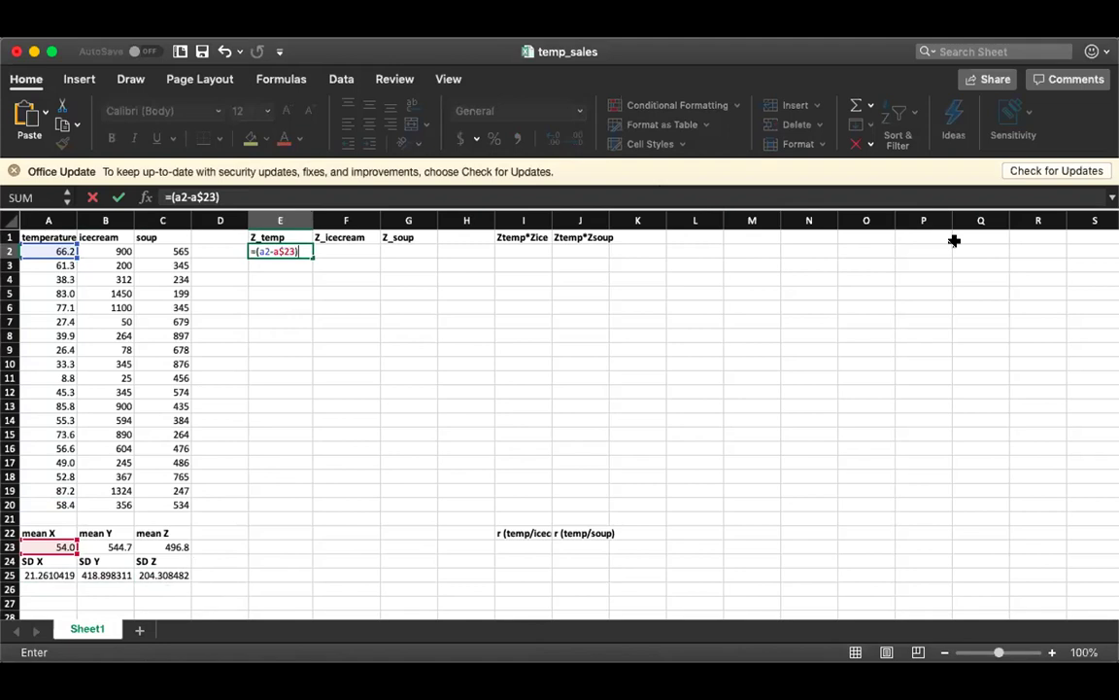
text(/a)
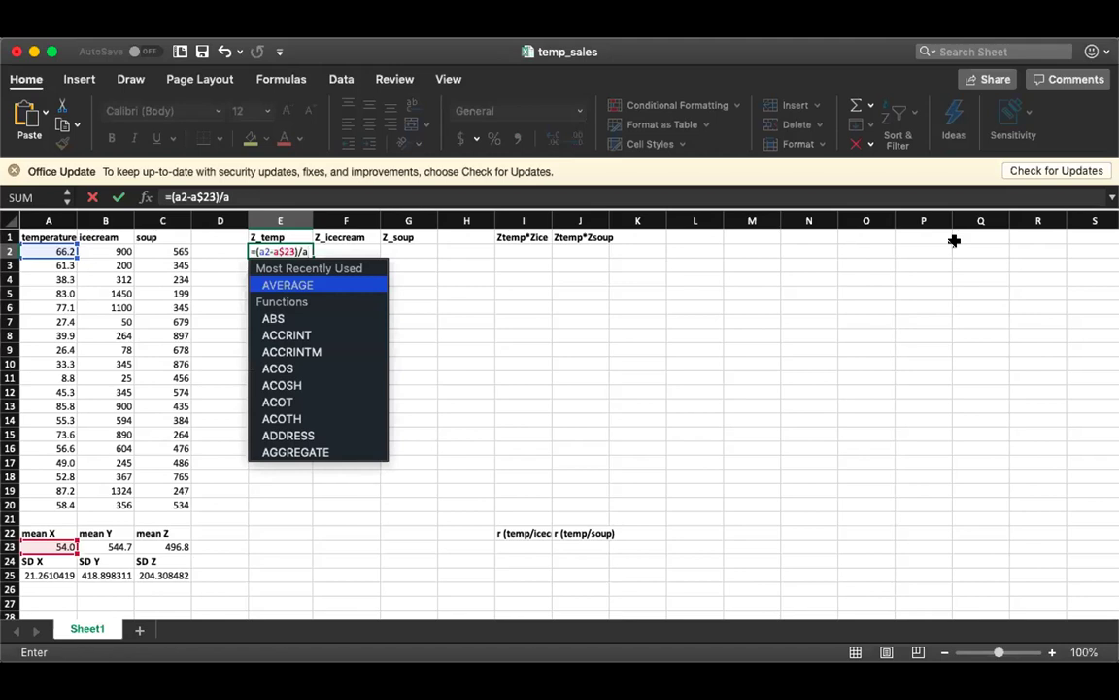
text($)
text(2)
text(5))
key(BackSpace)
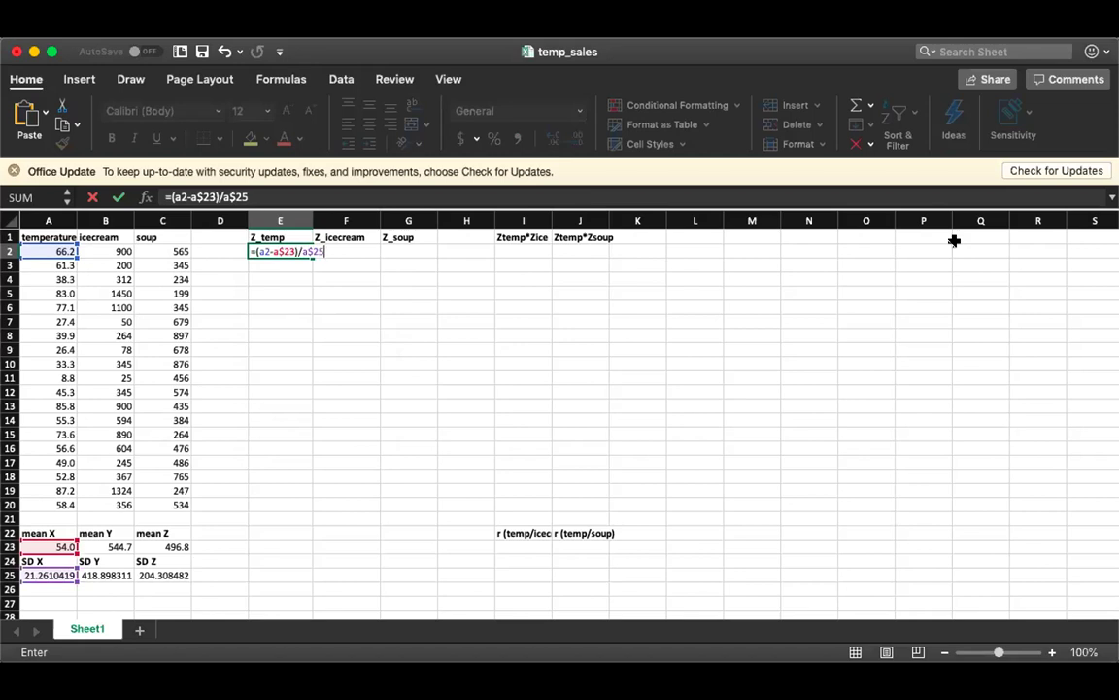
key(Return)
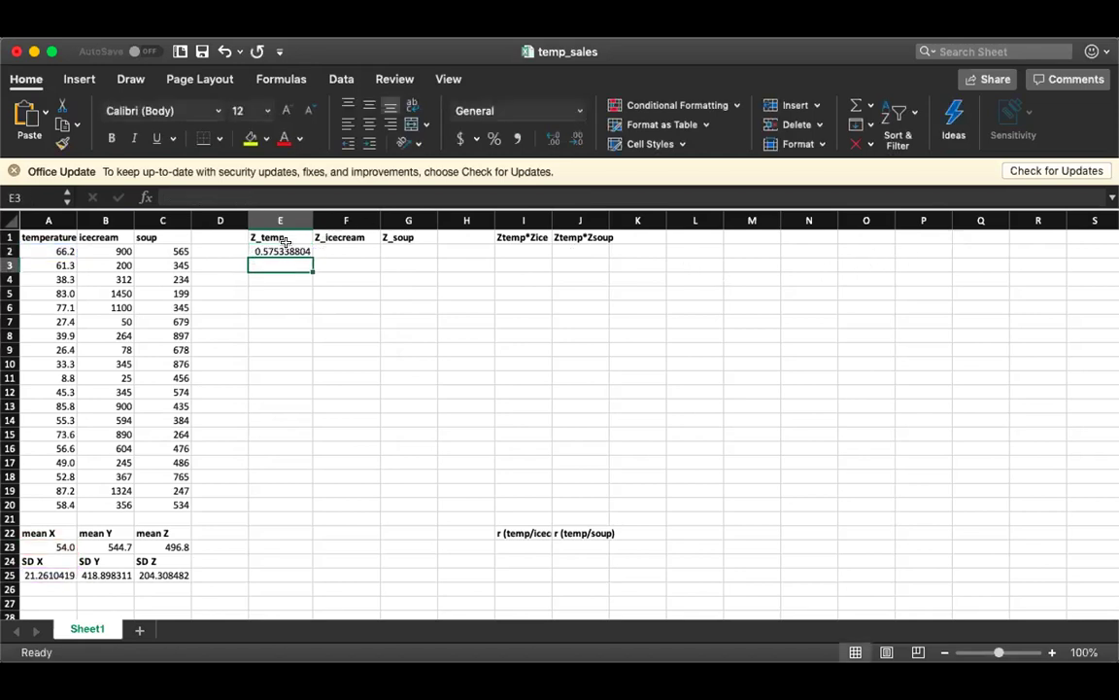
Fill the z-score formula from E2 across to G2 and check the ice cream and soup references.
click(295, 249)
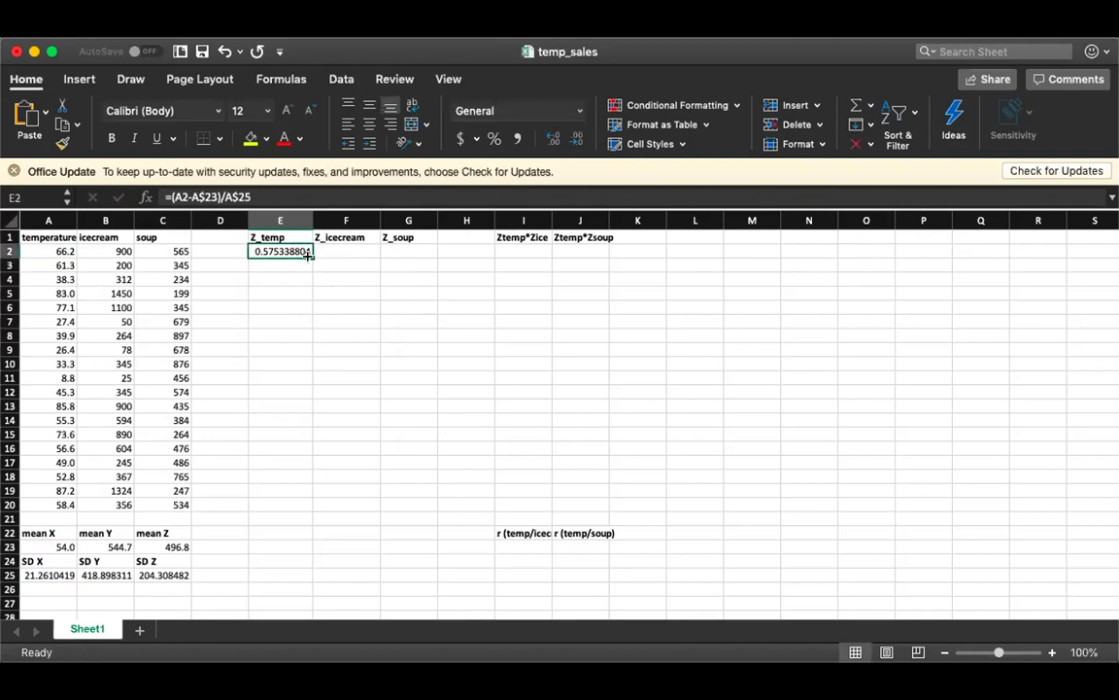
drag(312, 254, 418, 250)
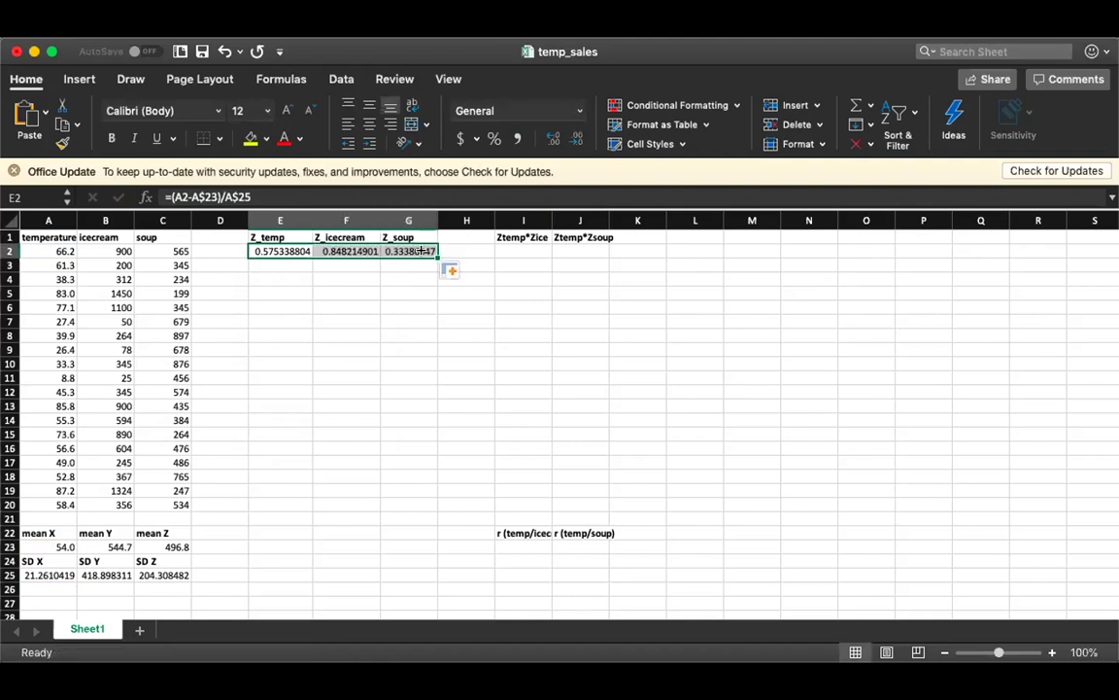
click(331, 250)
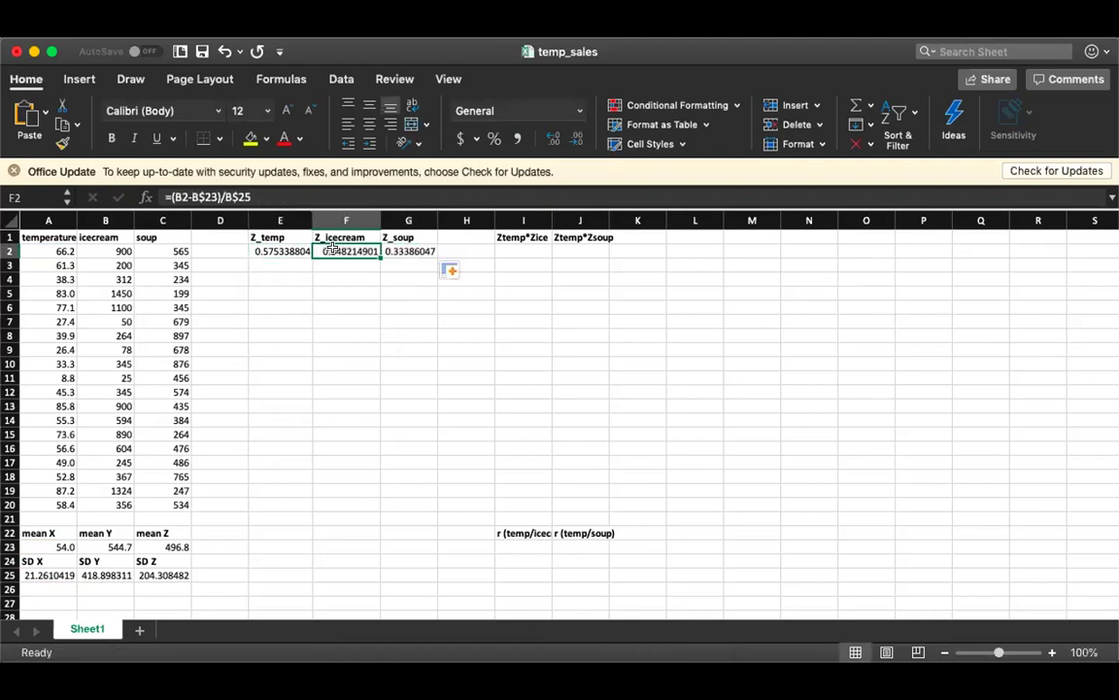
click(404, 250)
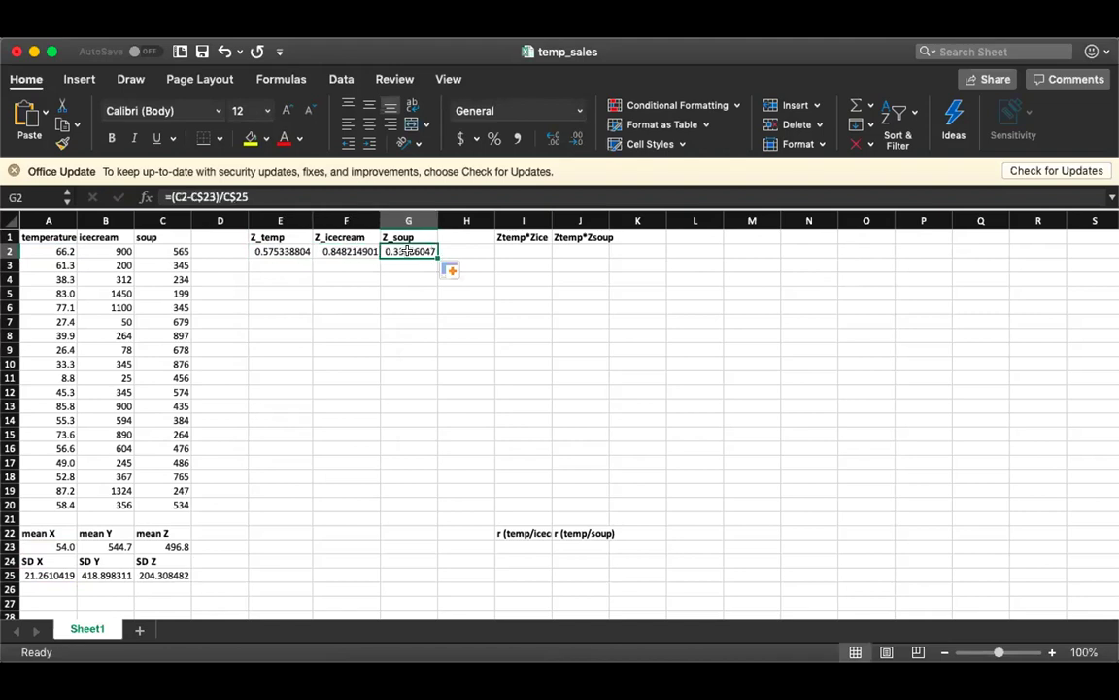
Fill the z-score formulas in the Z_temp, Z_icecream and Z_soup columns down from row 2 to row 20.
click(286, 250)
drag(311, 253, 281, 506)
click(340, 251)
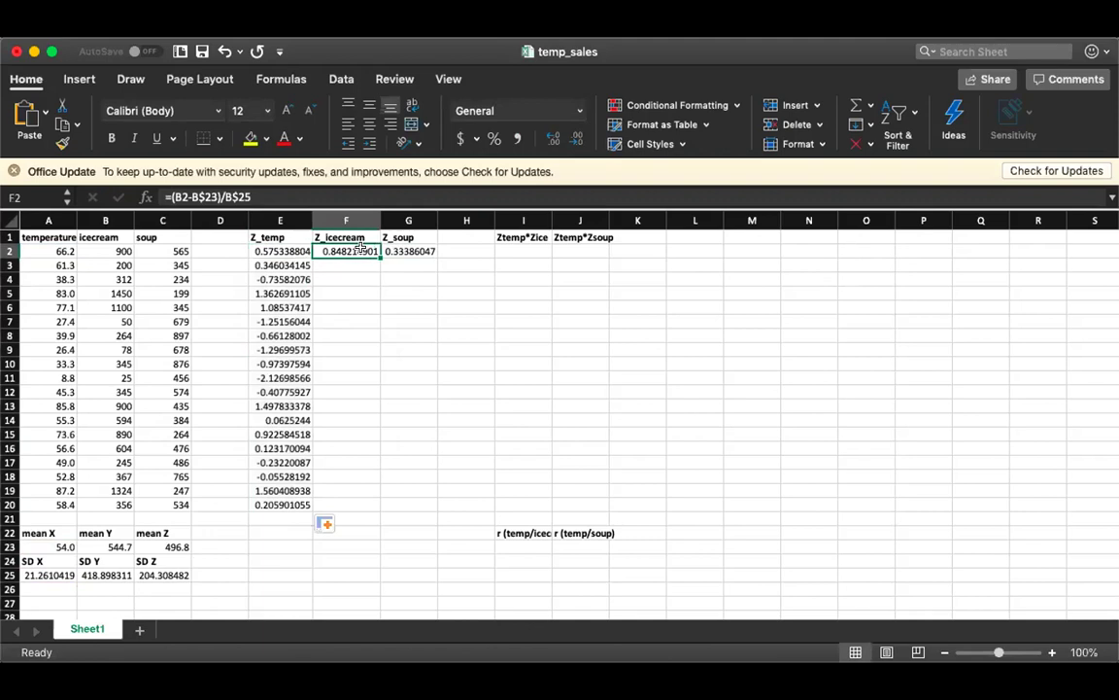
drag(377, 252, 360, 504)
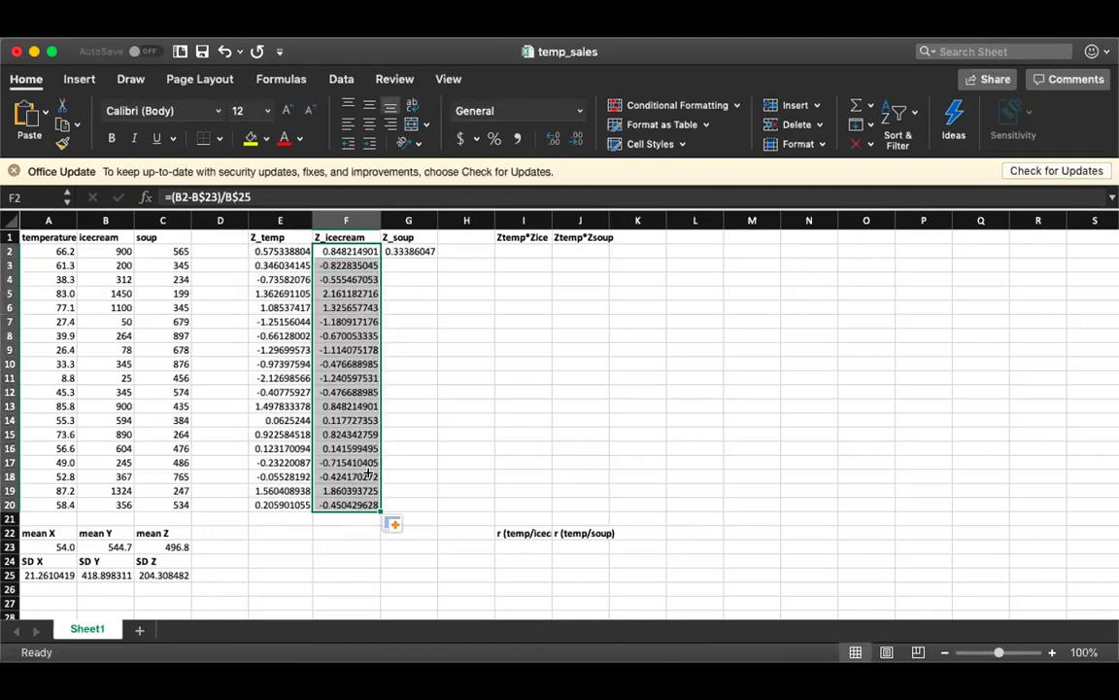
click(416, 251)
drag(438, 257, 428, 513)
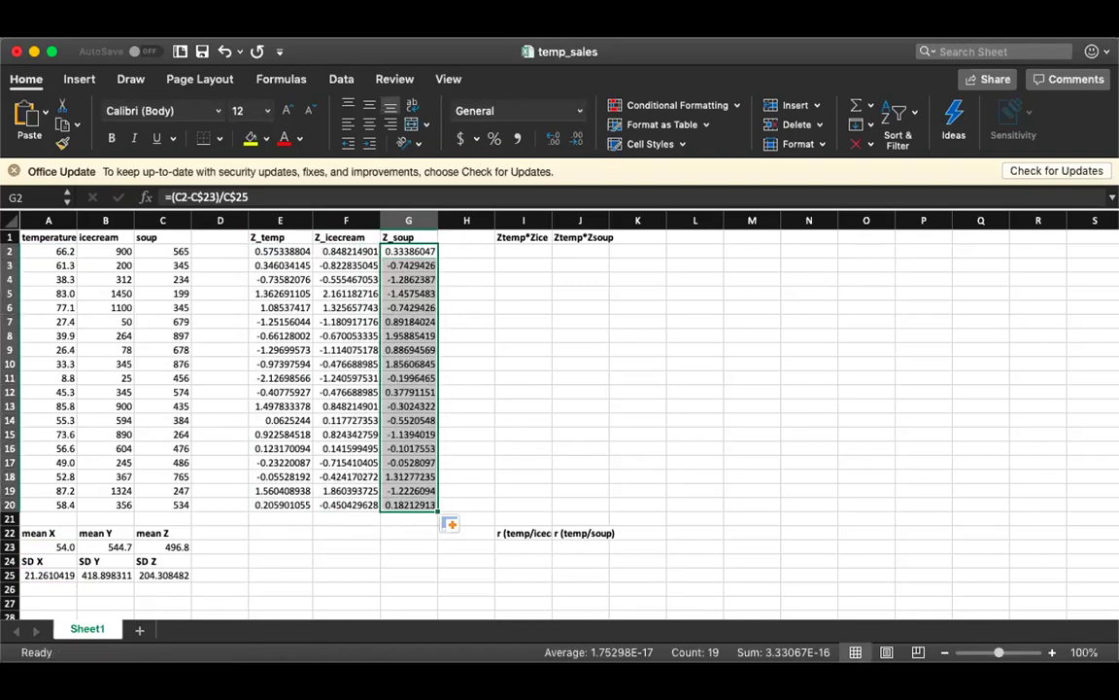
Multiply the first temperature and ice cream z-scores in cell I2 with the formula =E2*F2.
key(Right)
key(Right)
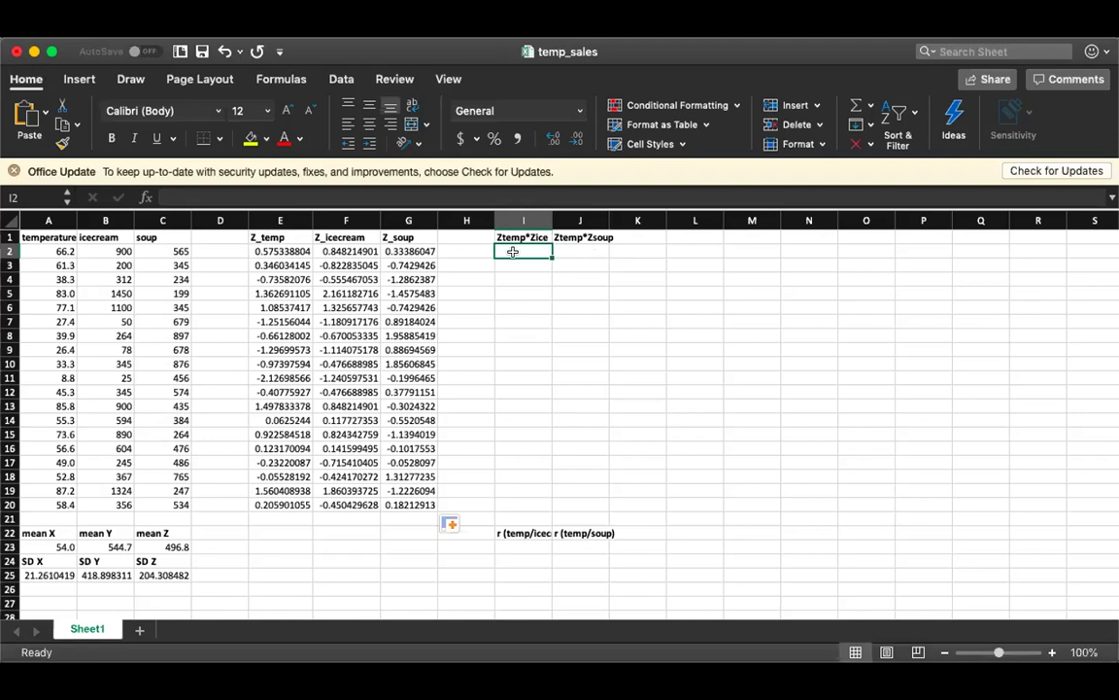
text(=)
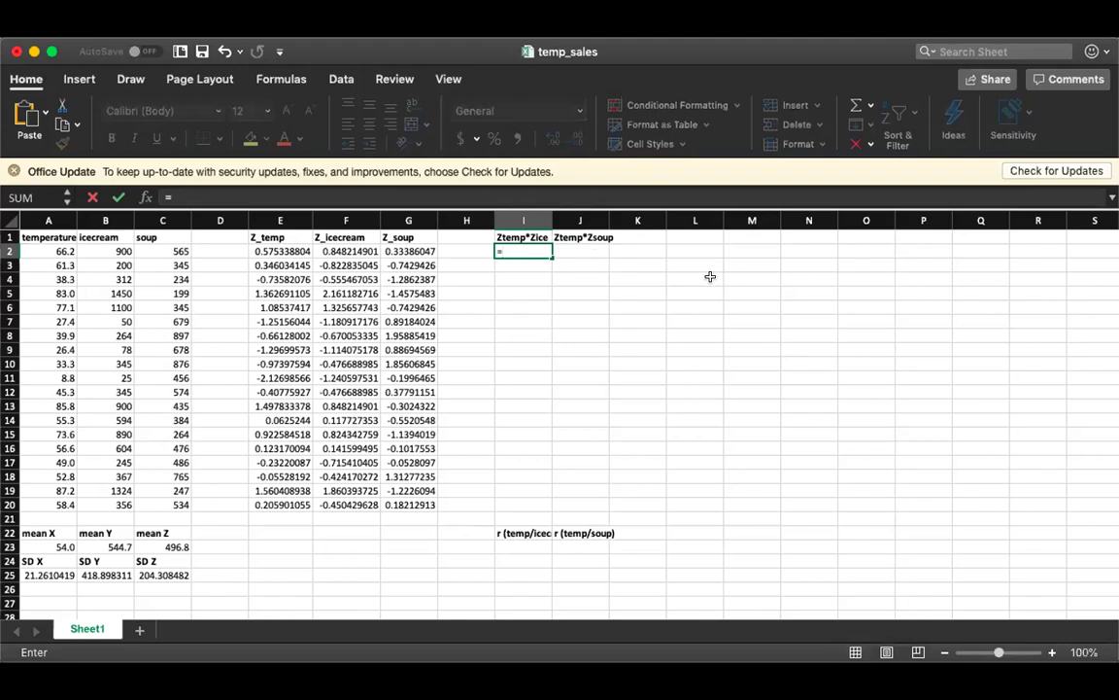
text(E2)
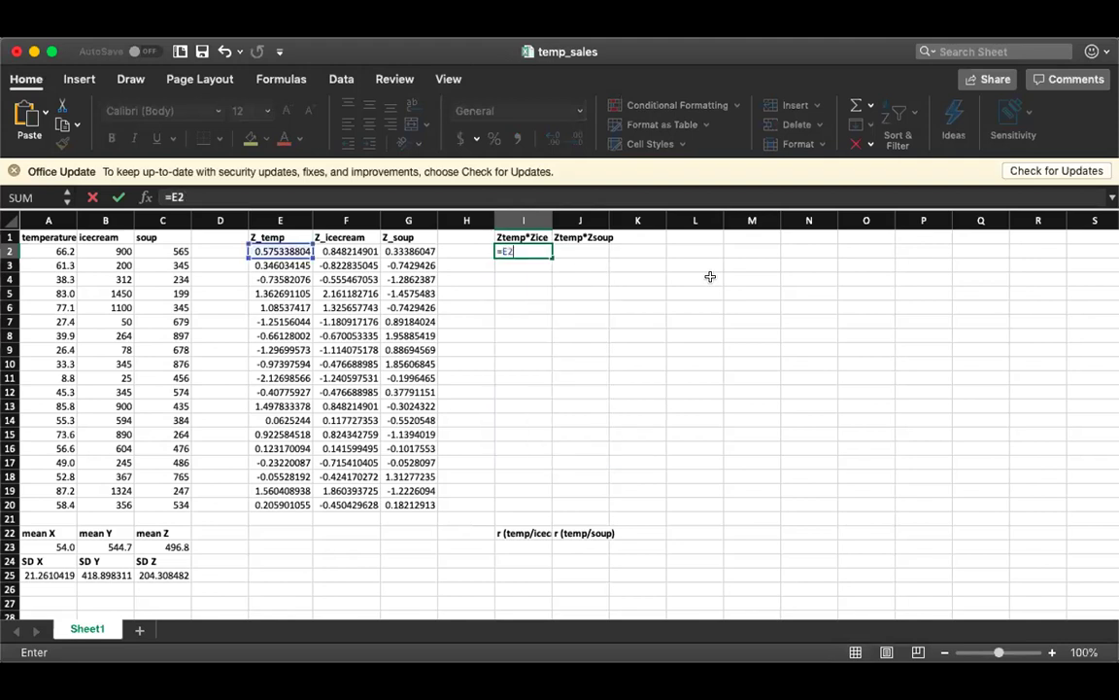
text(*f2)
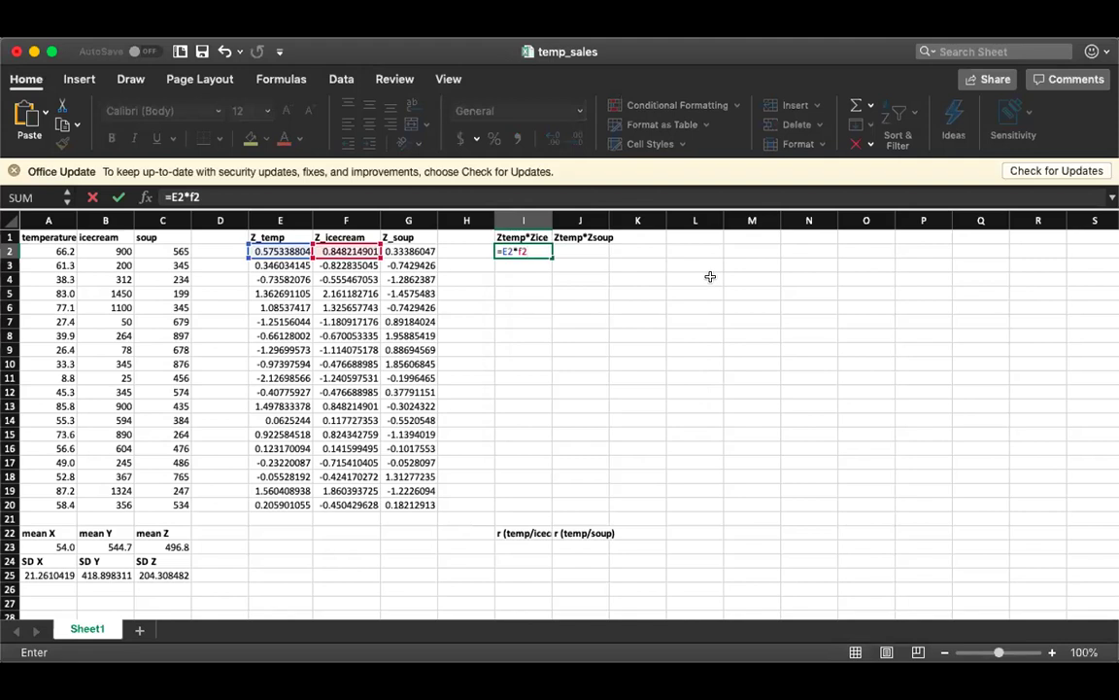
key(Return)
Fill the Ztemp*Zice product formula from I2 down to I20.
click(533, 239)
click(525, 251)
drag(551, 258, 523, 504)
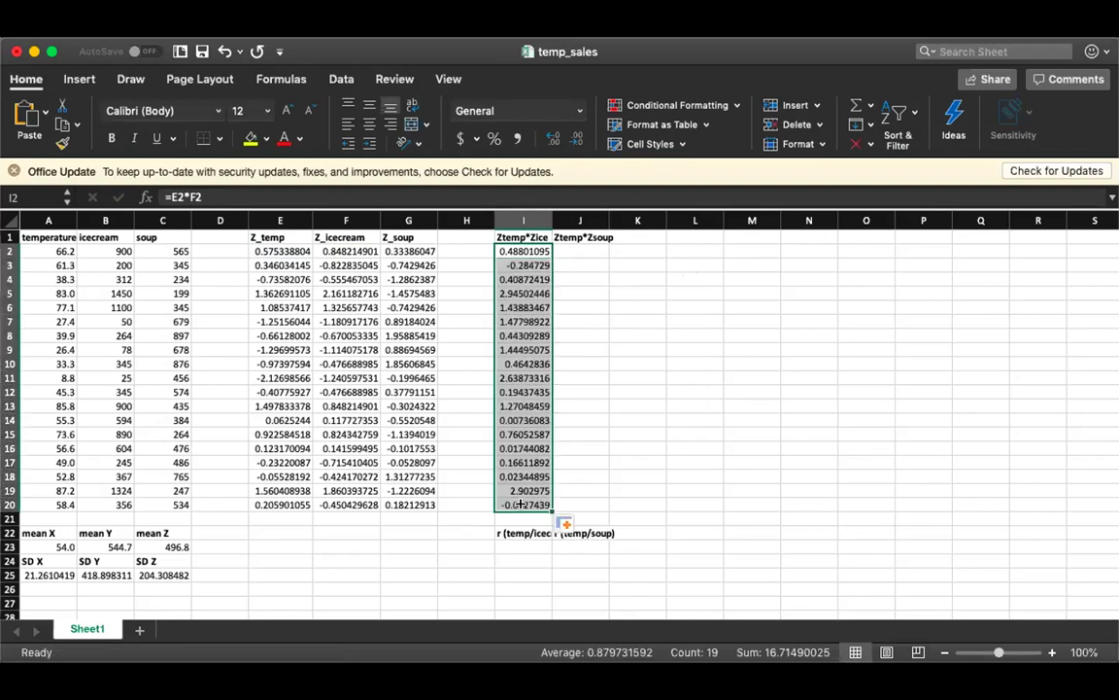
Multiply the temperature and soup z-scores with =E2*G2 in cell J2 and fill the formula down to J20.
click(583, 251)
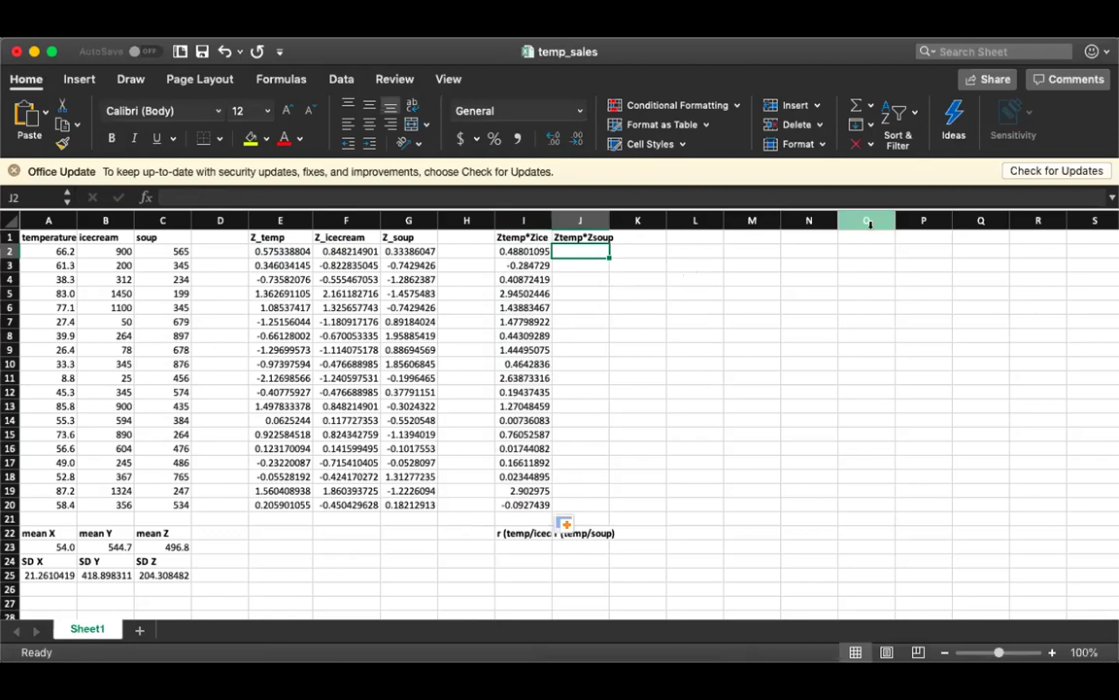
text(=e)
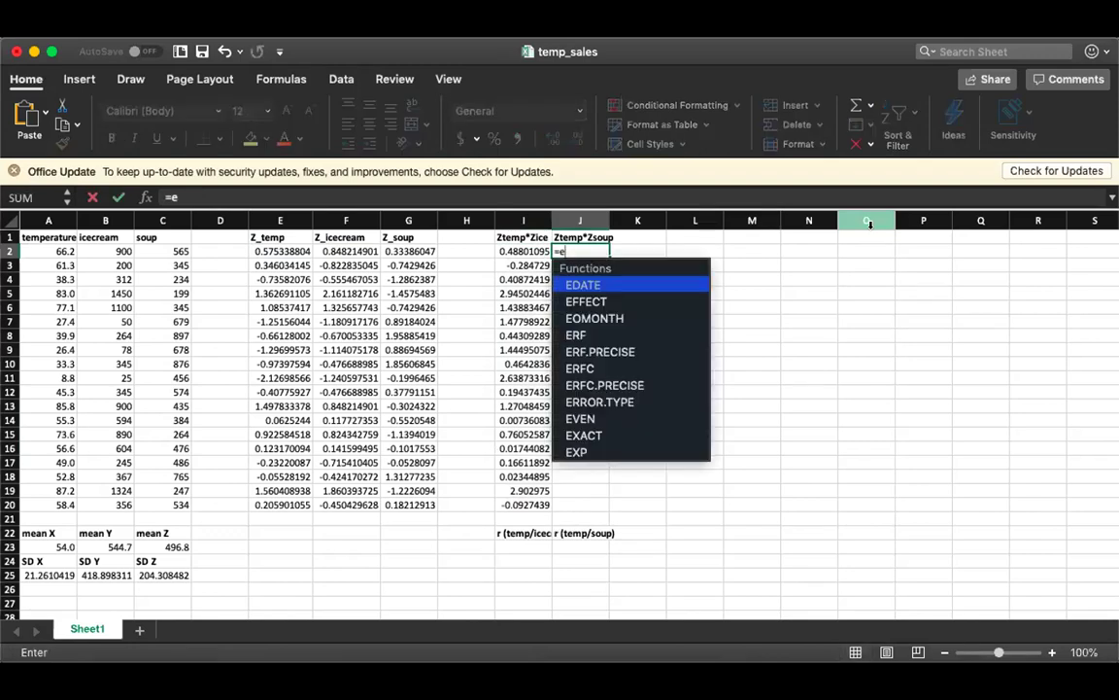
text(2*g2)
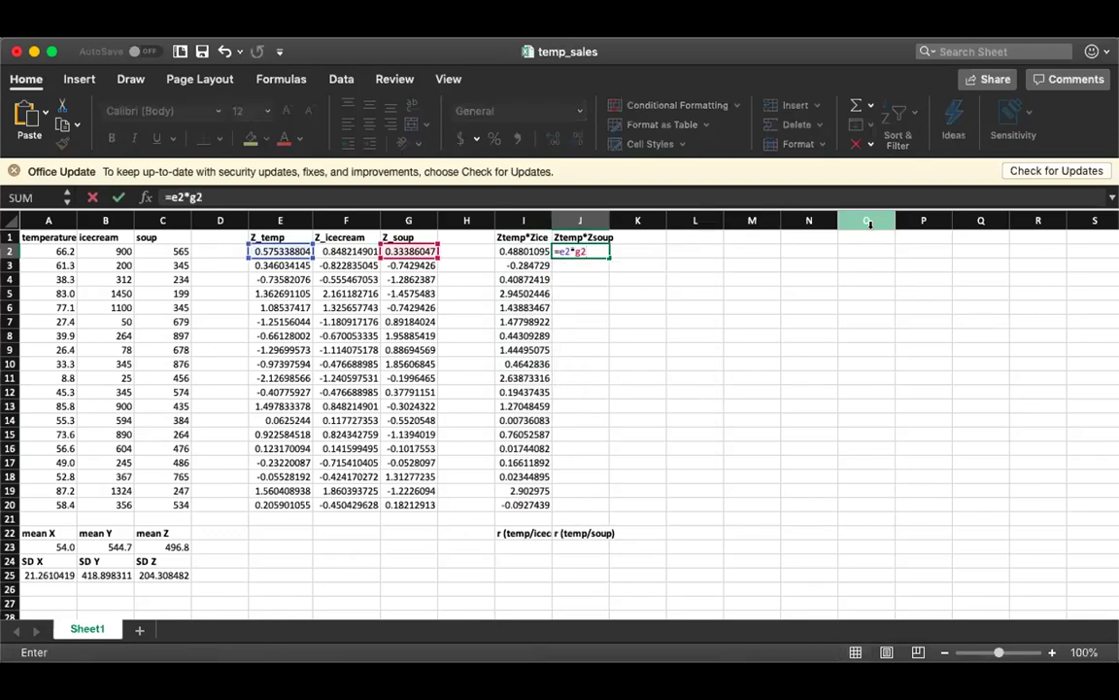
key(Return)
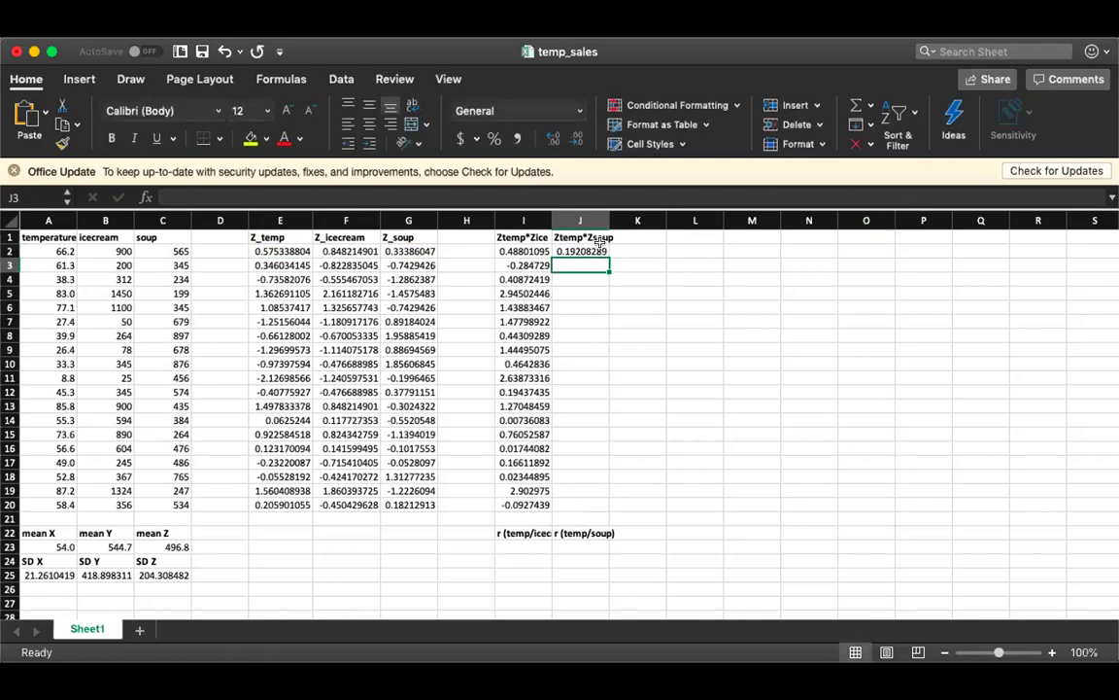
drag(609, 258, 581, 505)
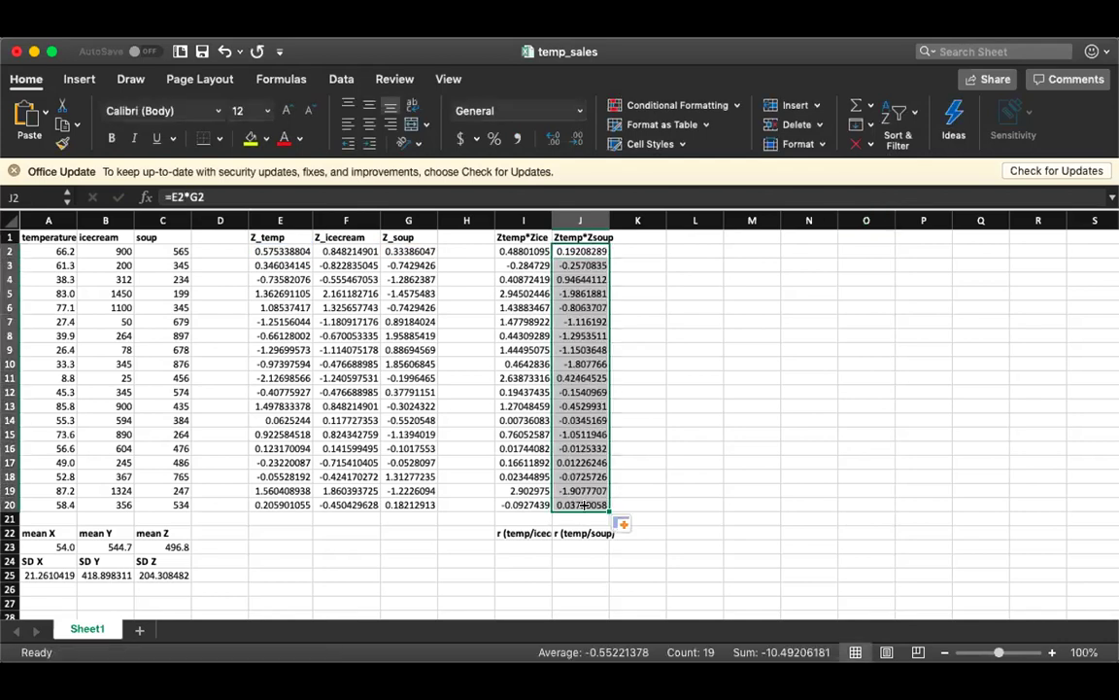
Calculate the temperature and ice cream correlation in cell I23 with the formula =AVERAGE(I2:I20).
click(520, 543)
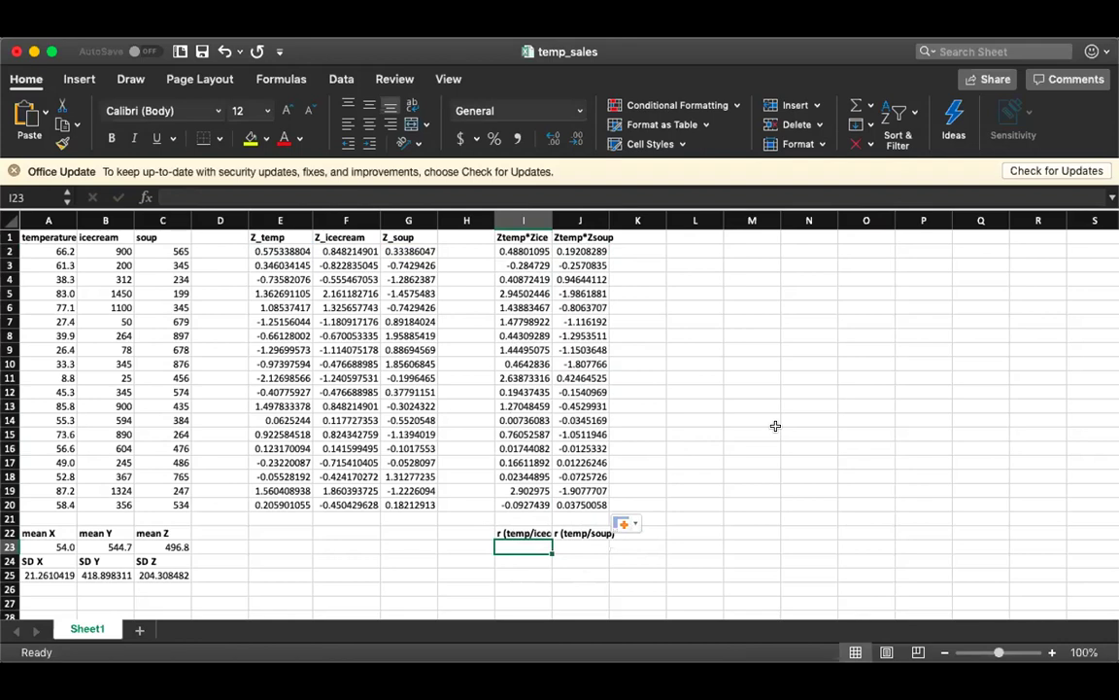
text(=a)
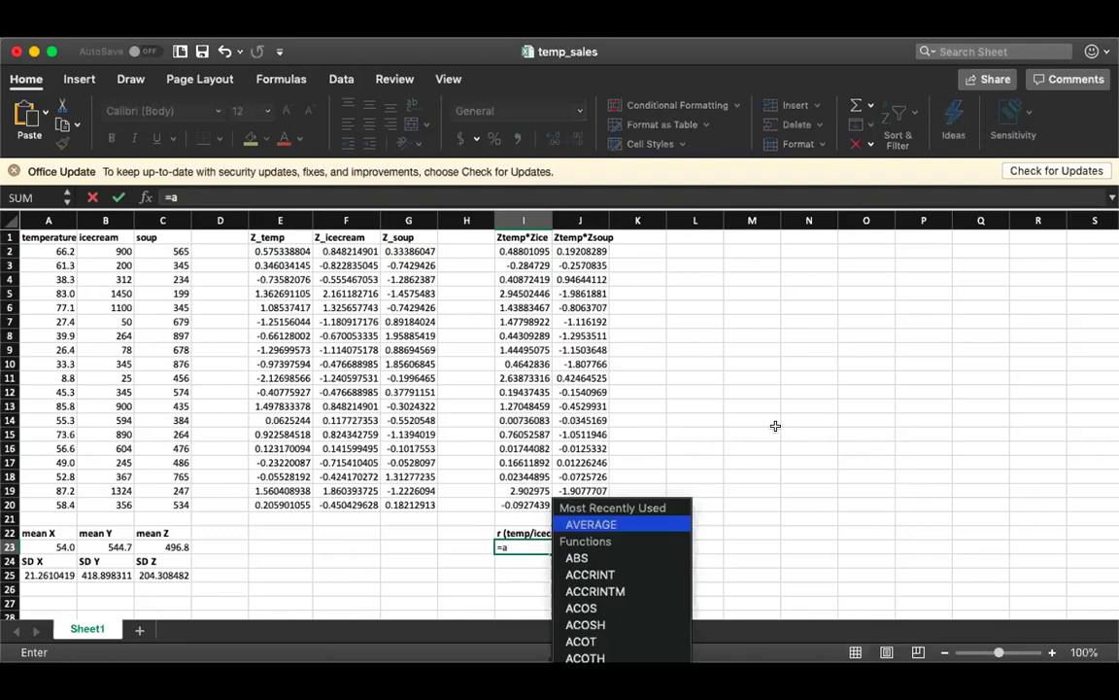
text(verage()
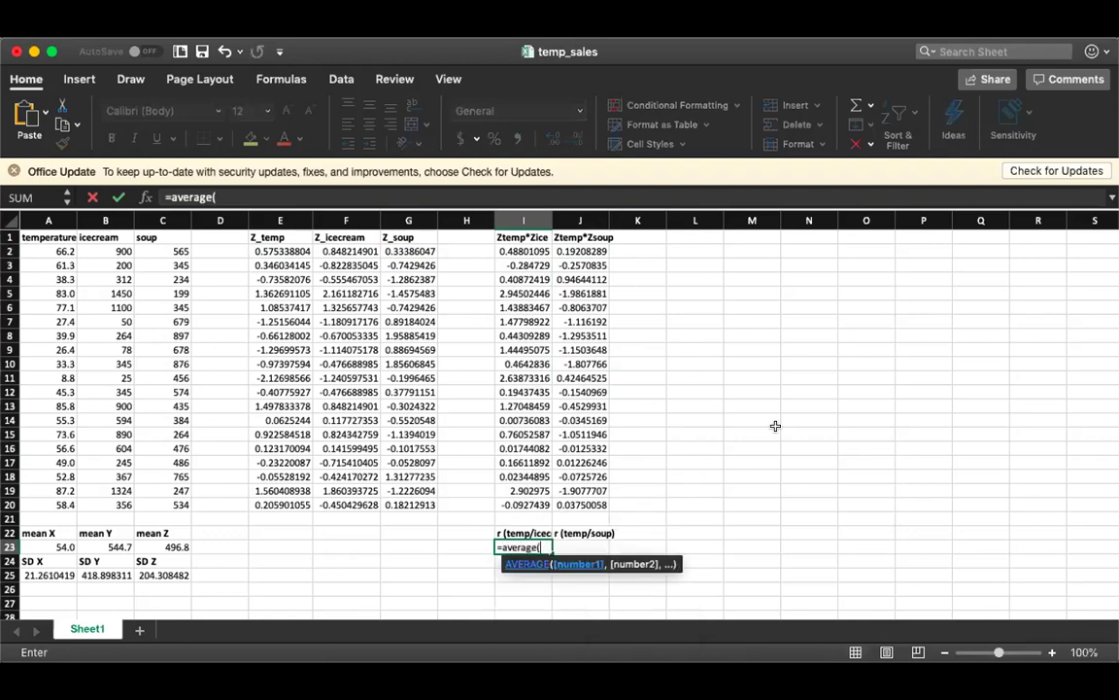
text(i2:i2)
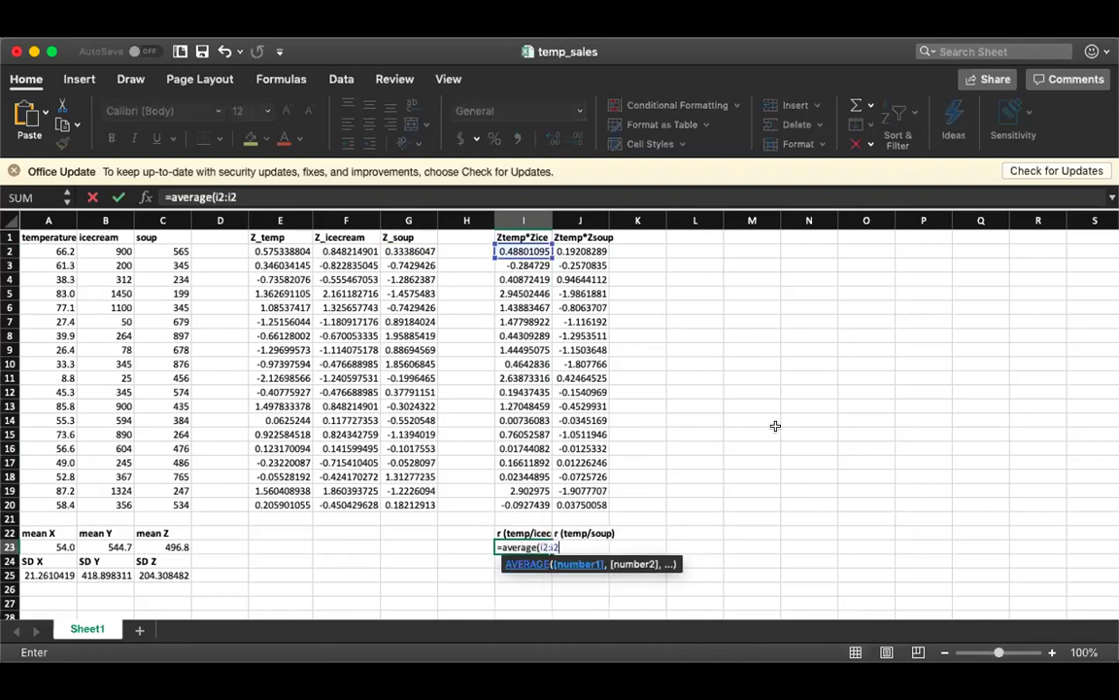
text(0))
key(Return)
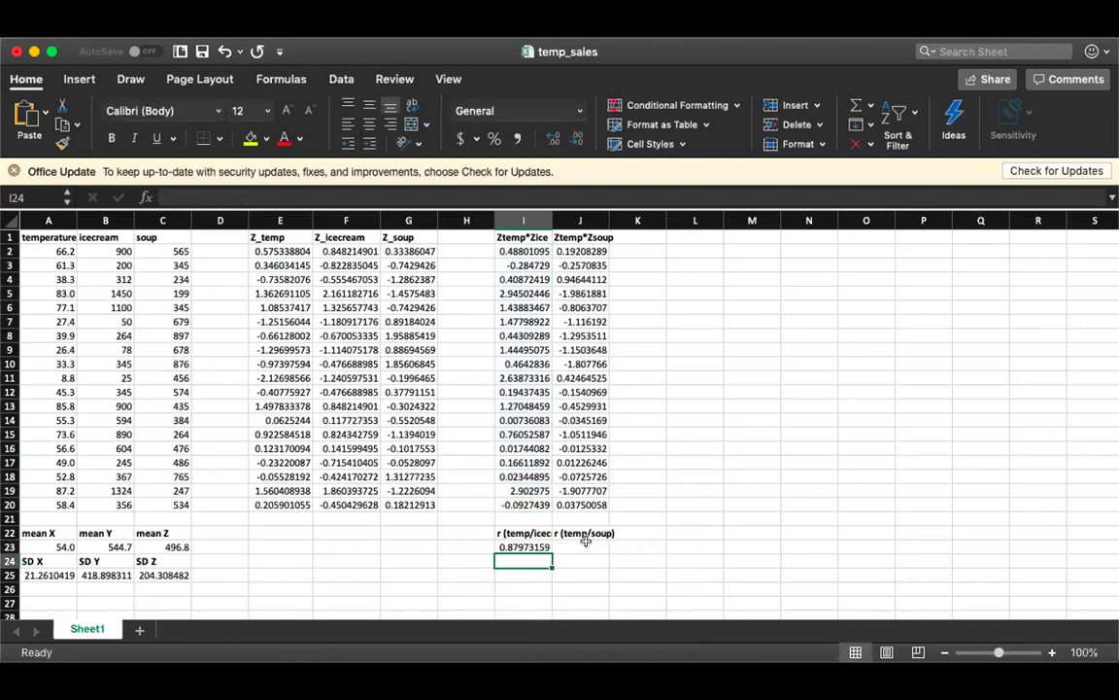
Fill the average formula from I23 across to J23 for the soup correlation and check its cell references.
click(530, 547)
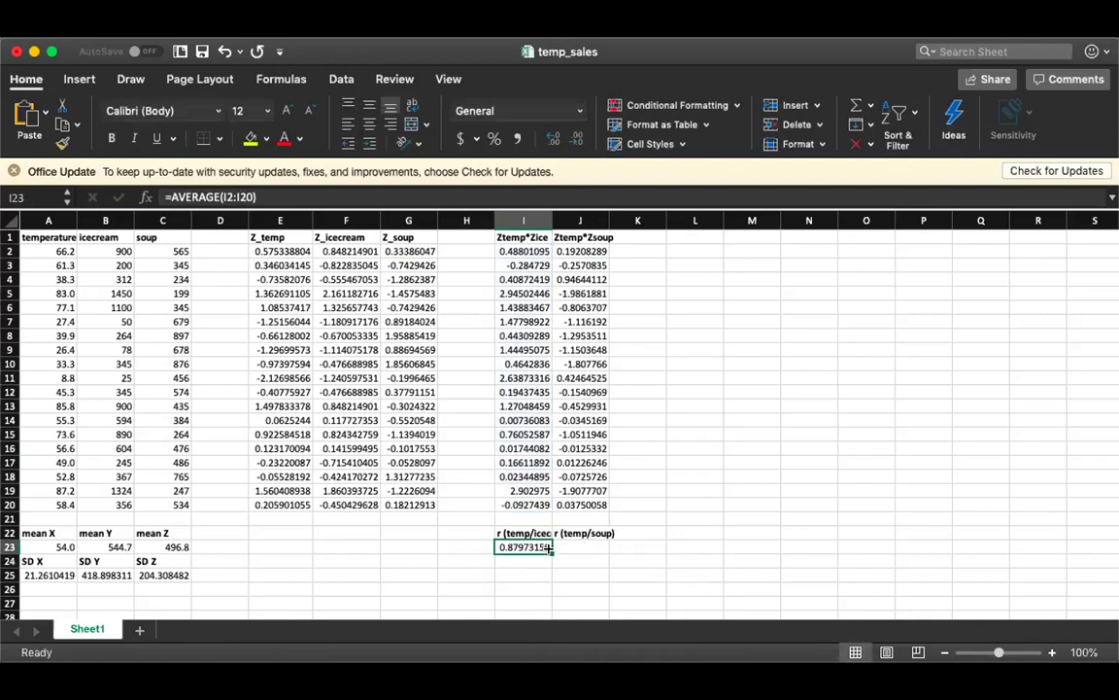
drag(561, 548, 593, 547)
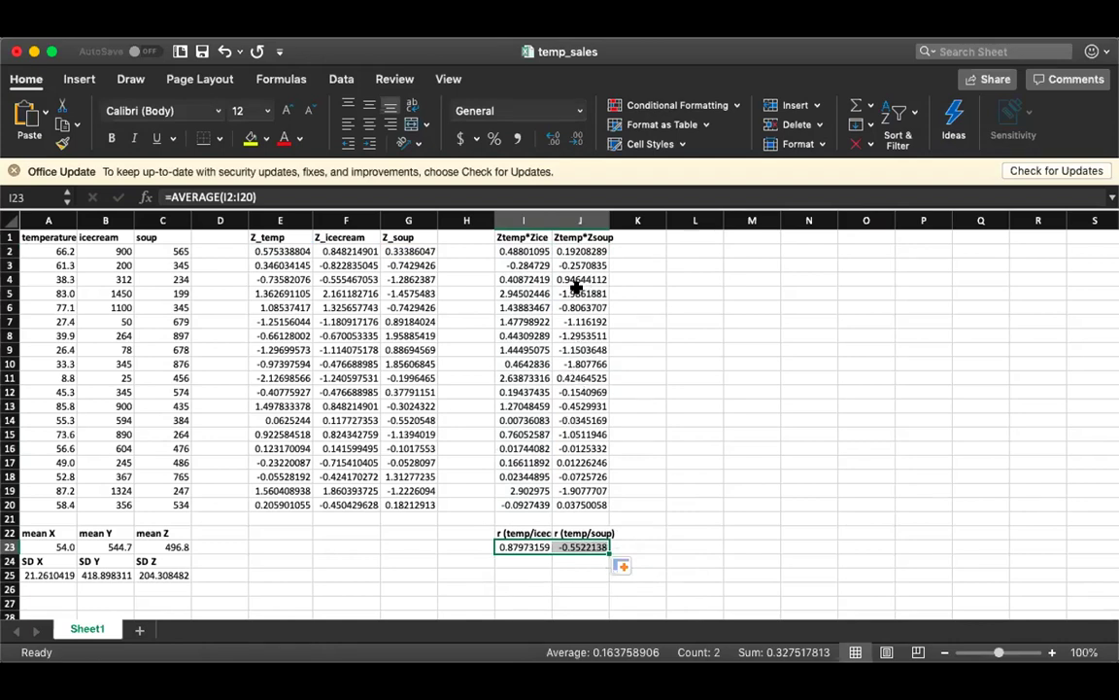
click(683, 472)
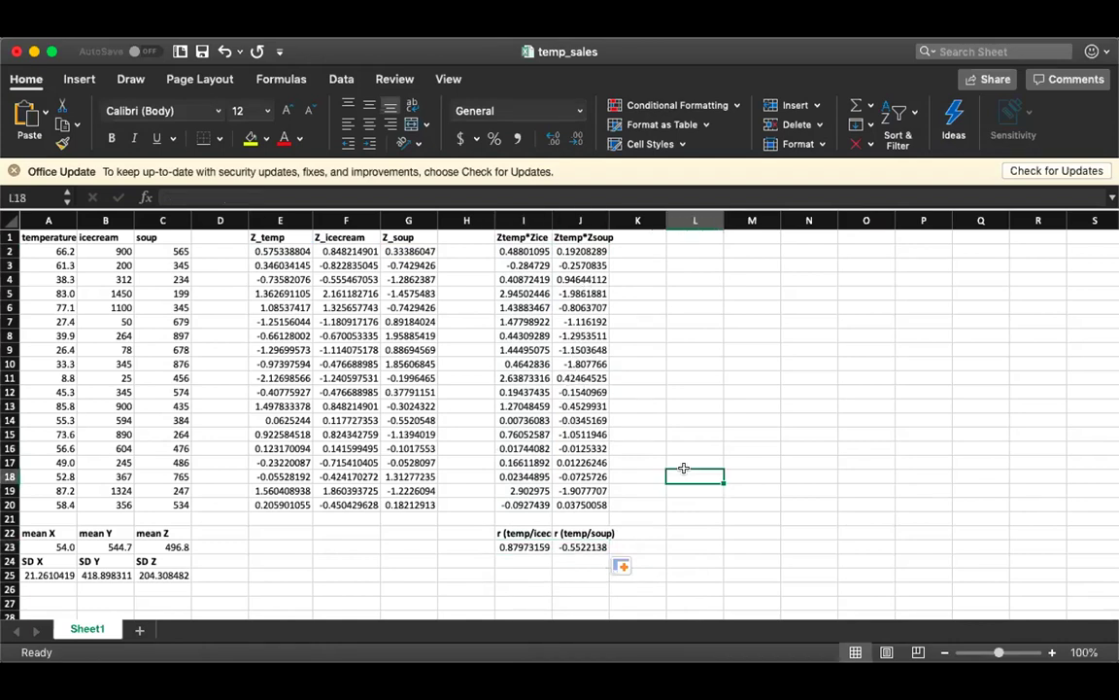
click(583, 549)
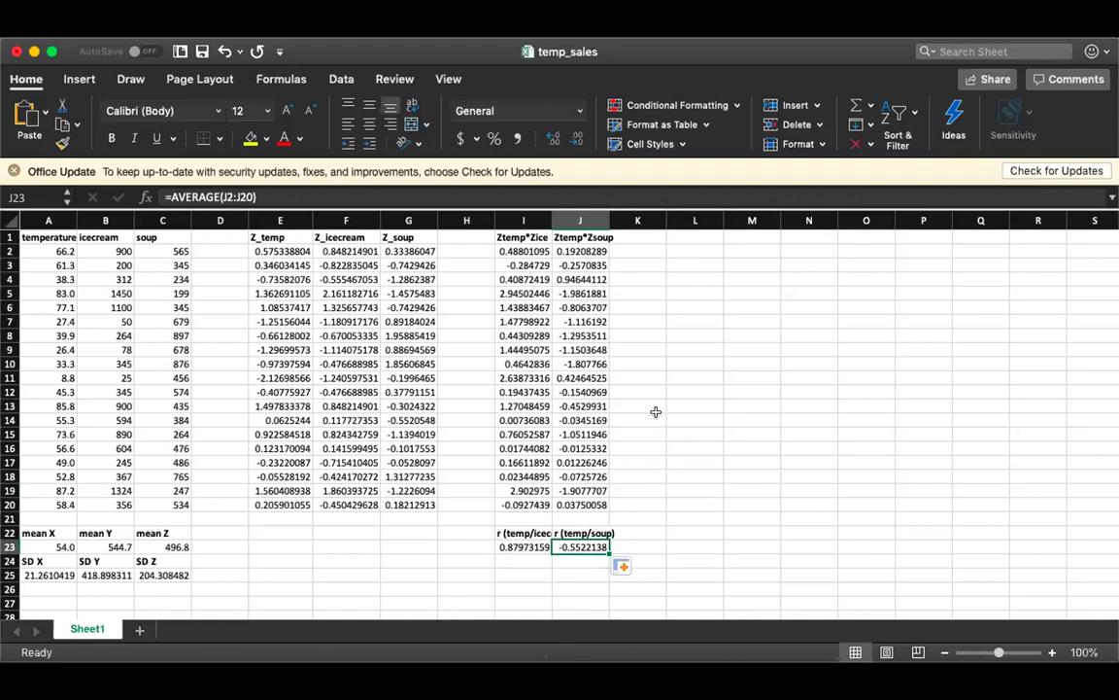
click(691, 425)
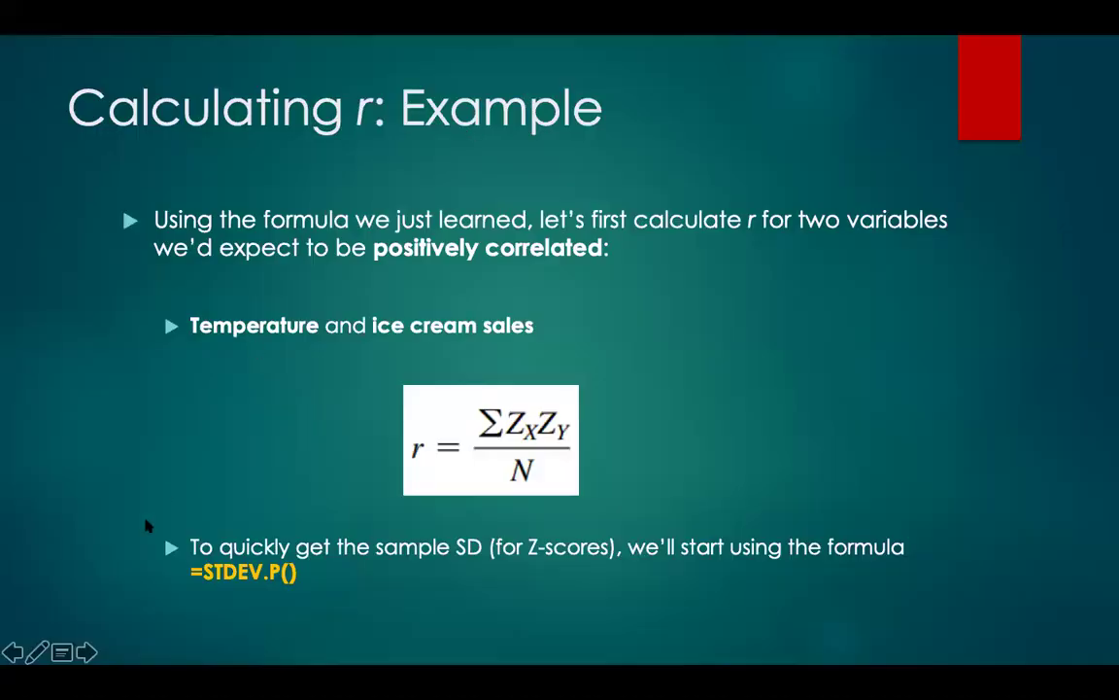
key(Right)
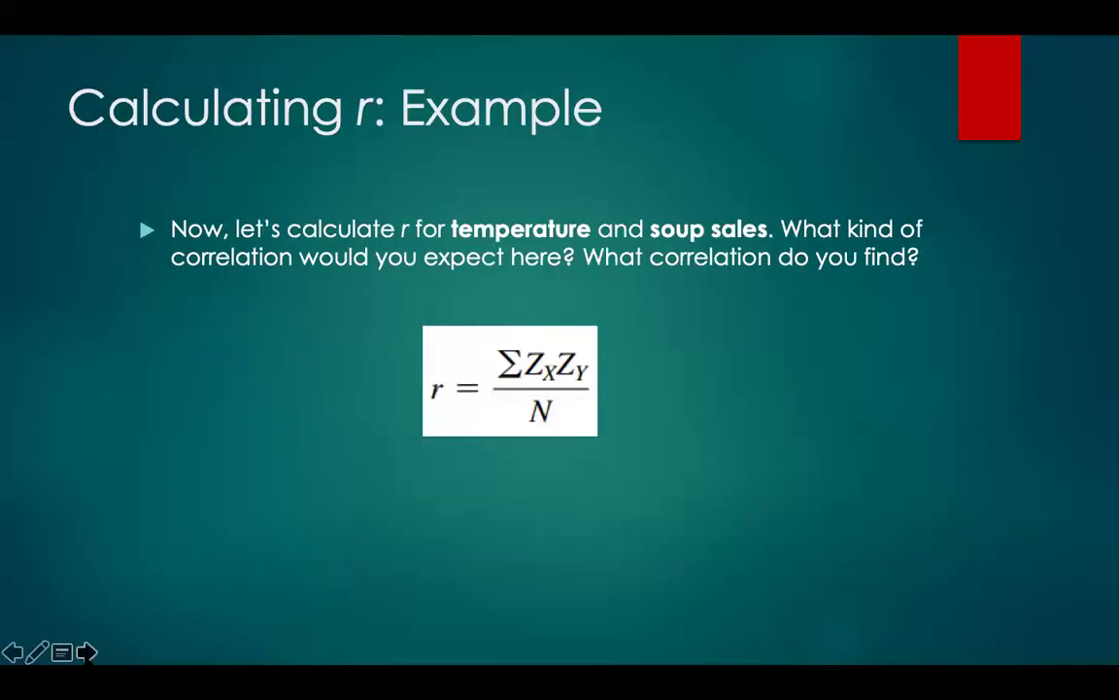
key(Right)
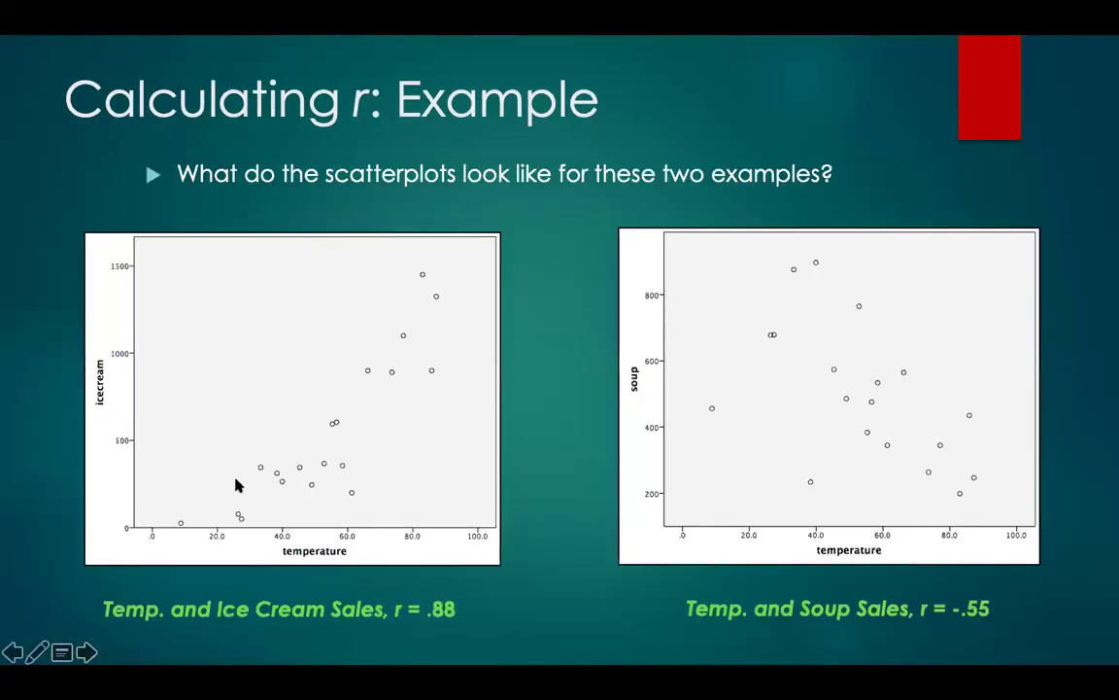